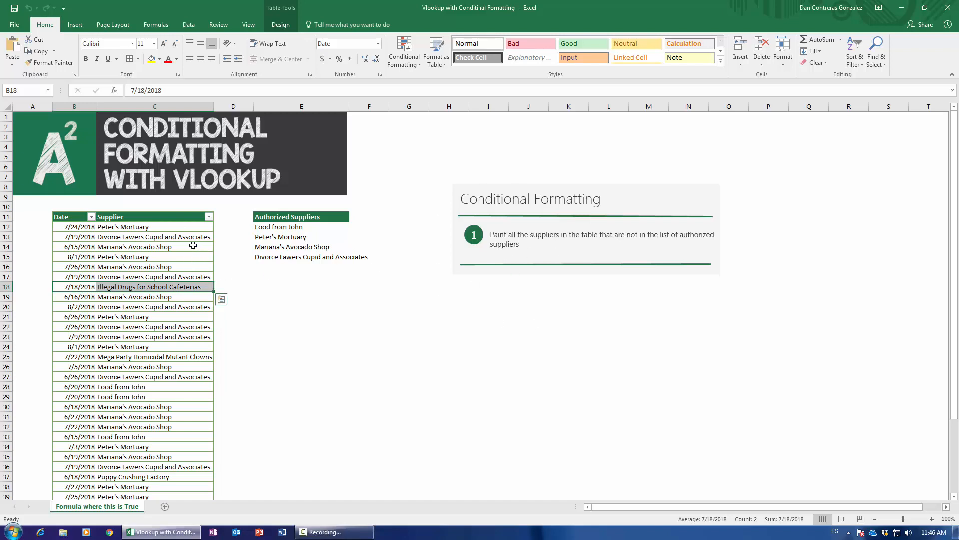
left_click(7, 287)
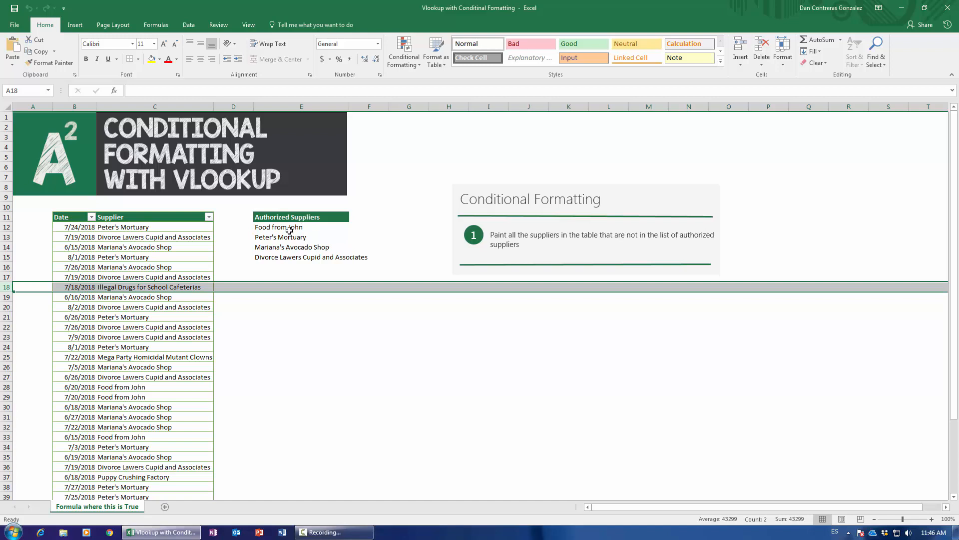
left_click(159, 258)
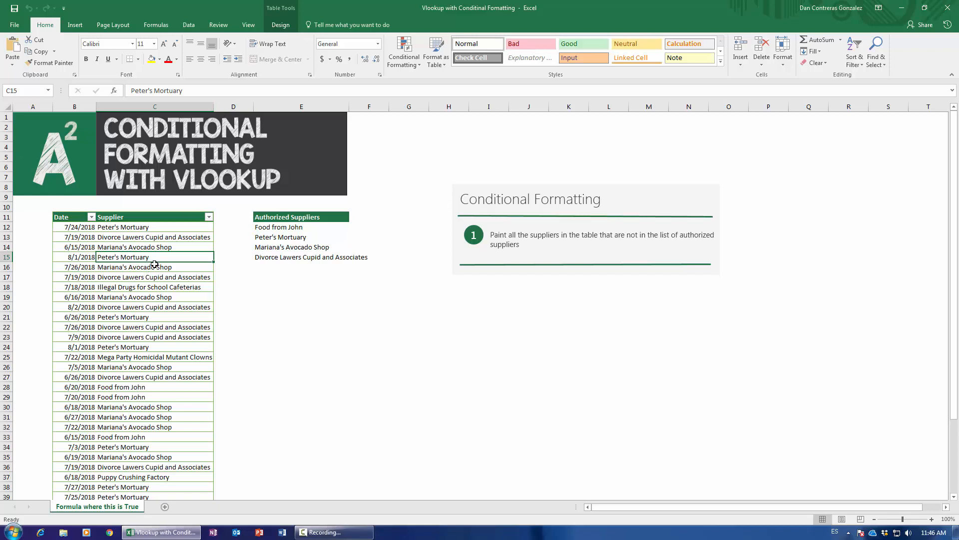
Step: Insert a new blank column D between the Supplier column and the Authorized Suppliers list
left_click(242, 109)
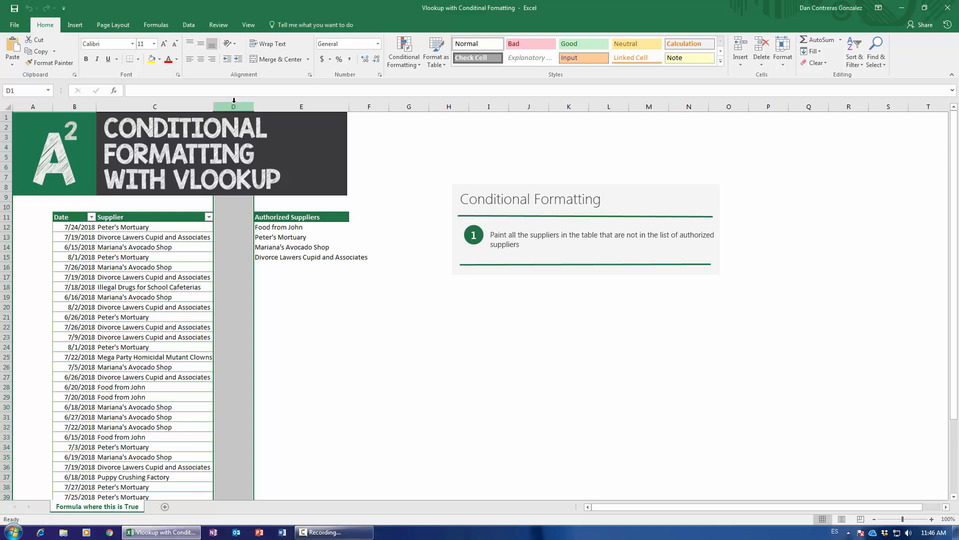
left_click_drag(254, 107, 332, 106)
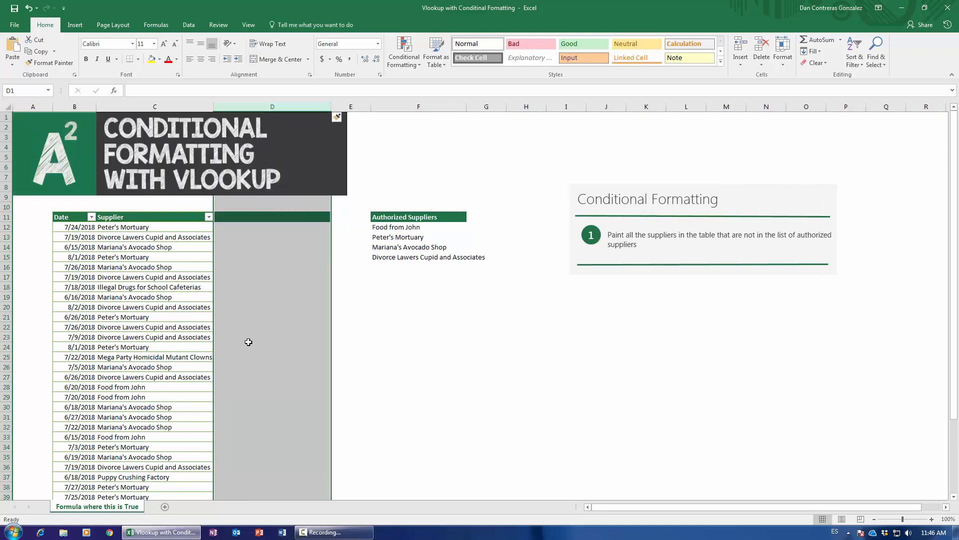
left_click(272, 347)
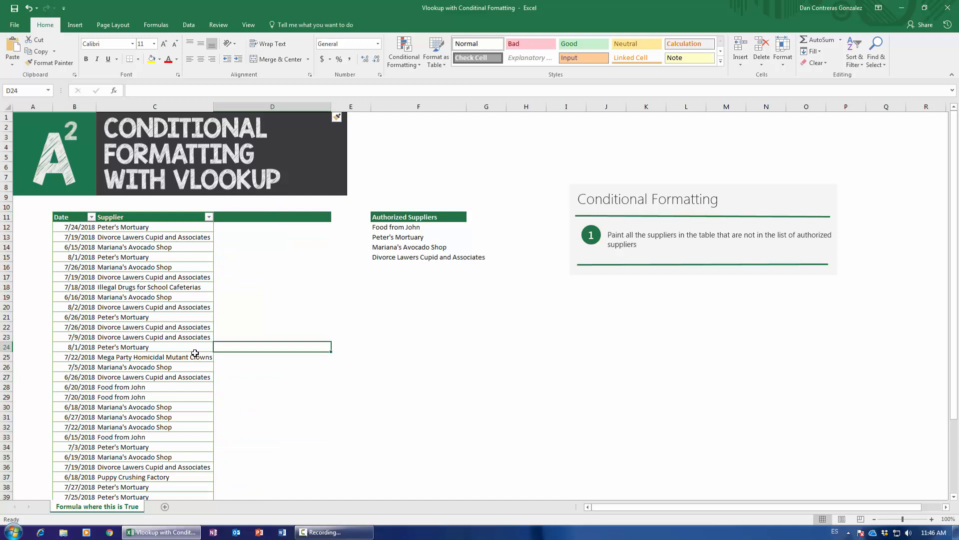
Step: Enter the header "Is it valid or not valid?????" in D11 to extend the supplier table
left_click(237, 219)
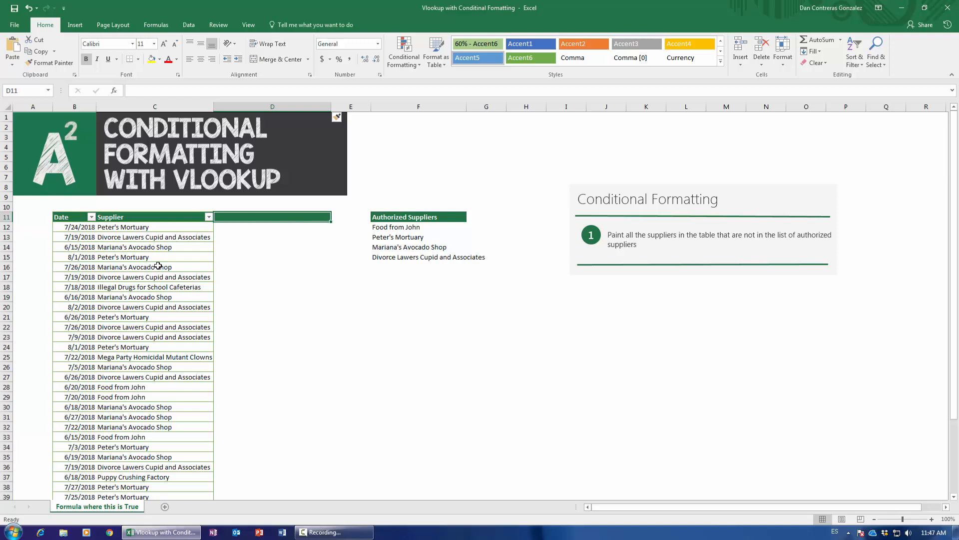
type("Is it valid")
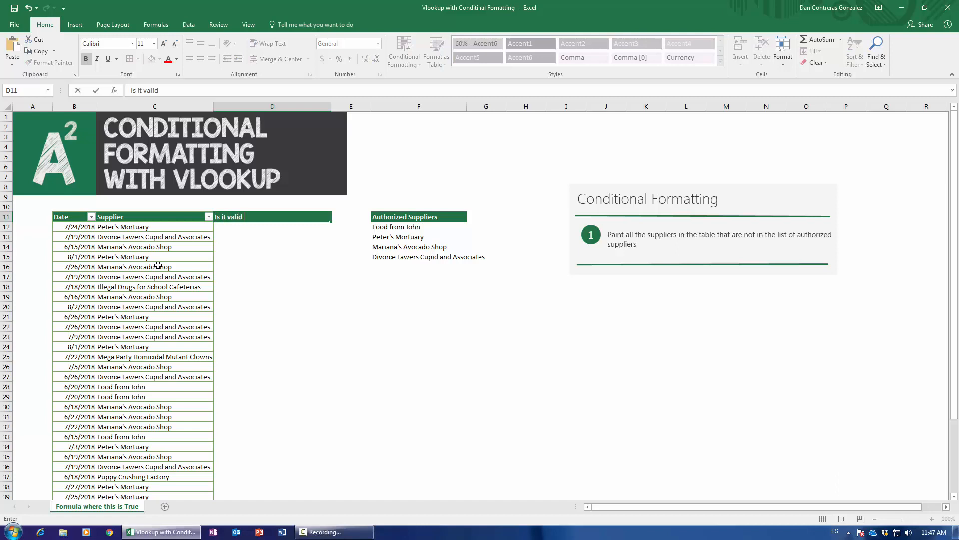
type(" or not valid?????")
key("Return")
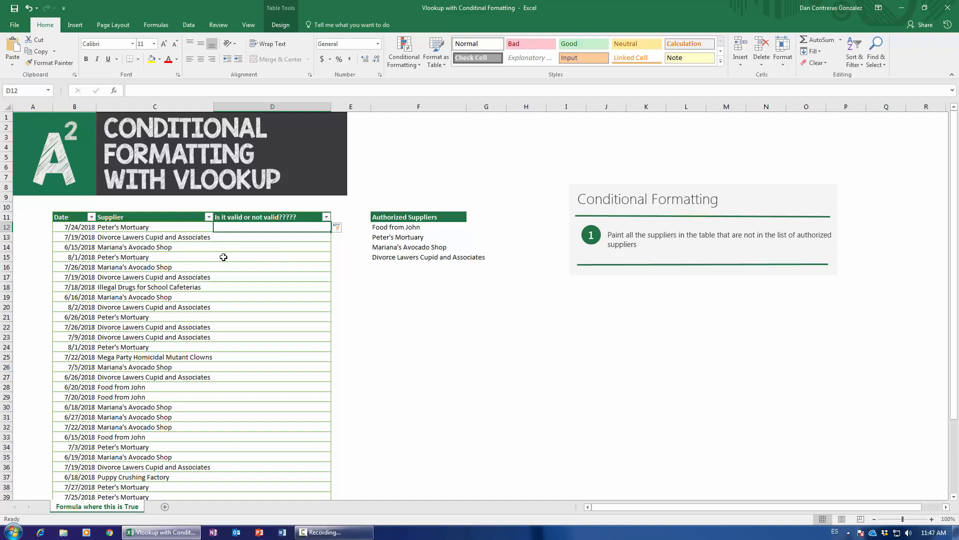
left_click(117, 227)
left_click(239, 230)
type("=")
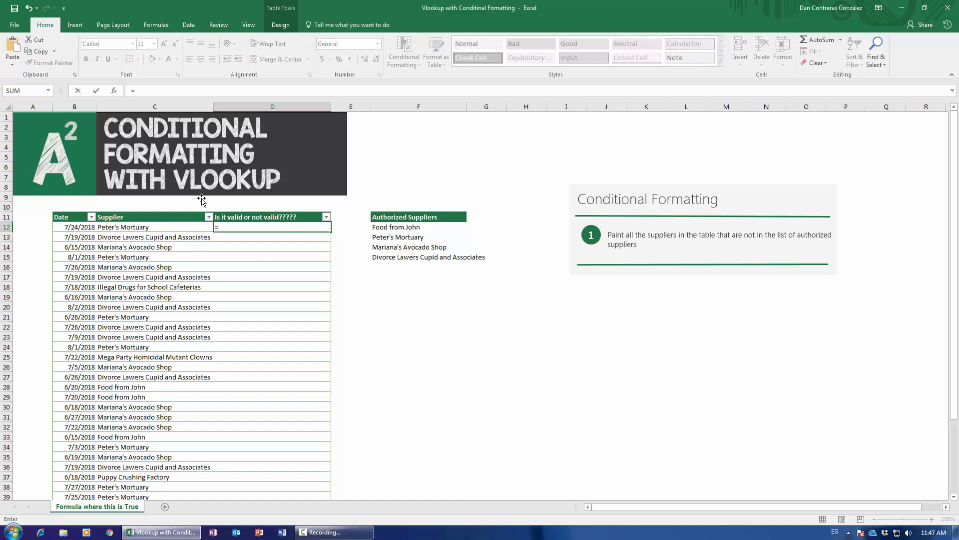
type("vlookup(")
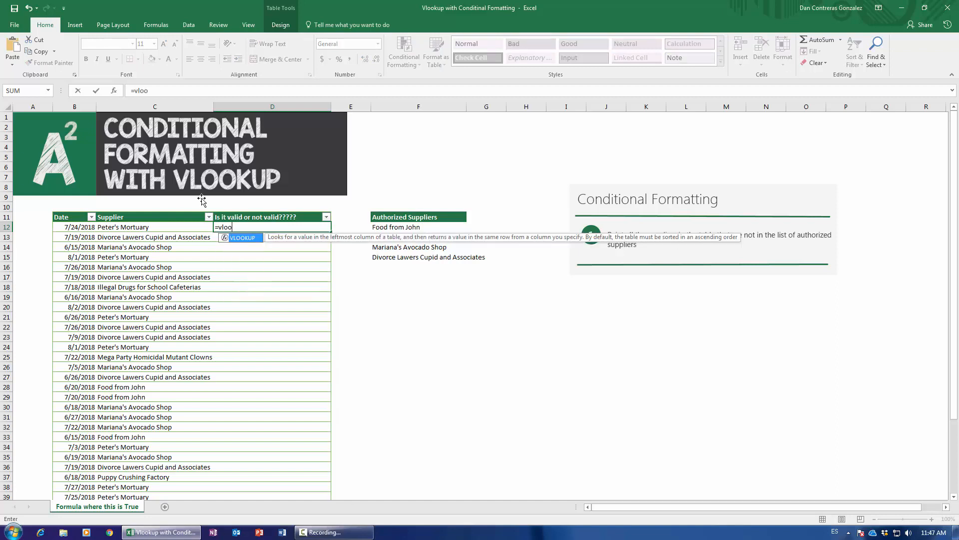
left_click(114, 90)
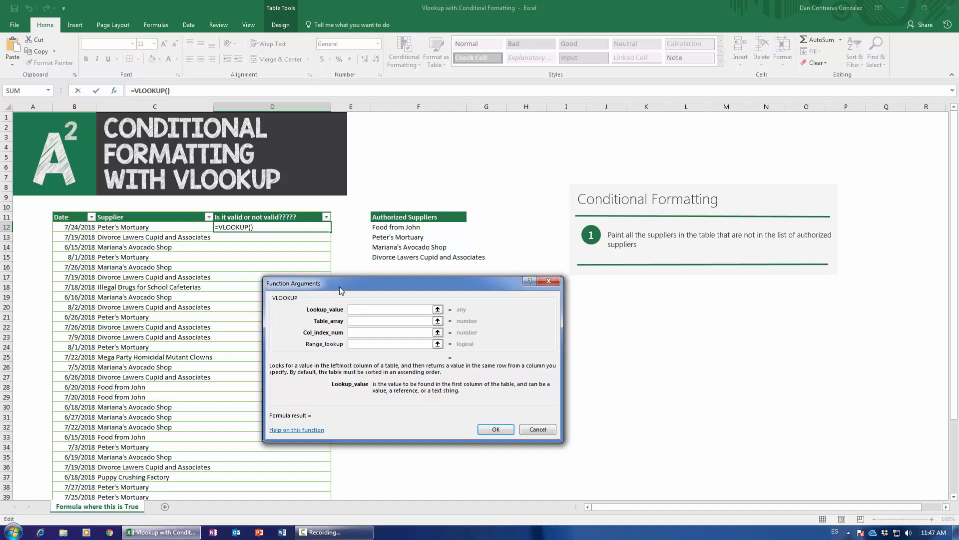
left_click_drag(337, 292, 314, 294)
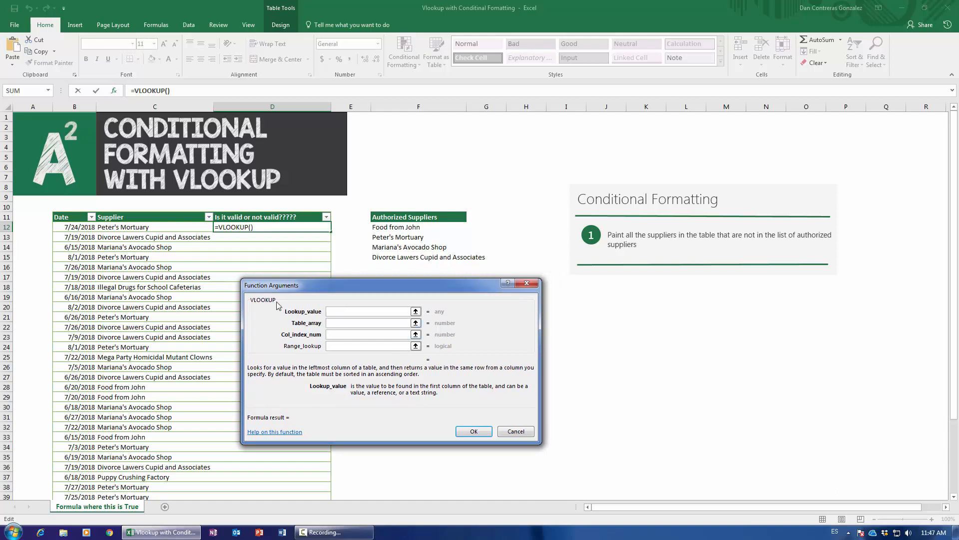
left_click(118, 229)
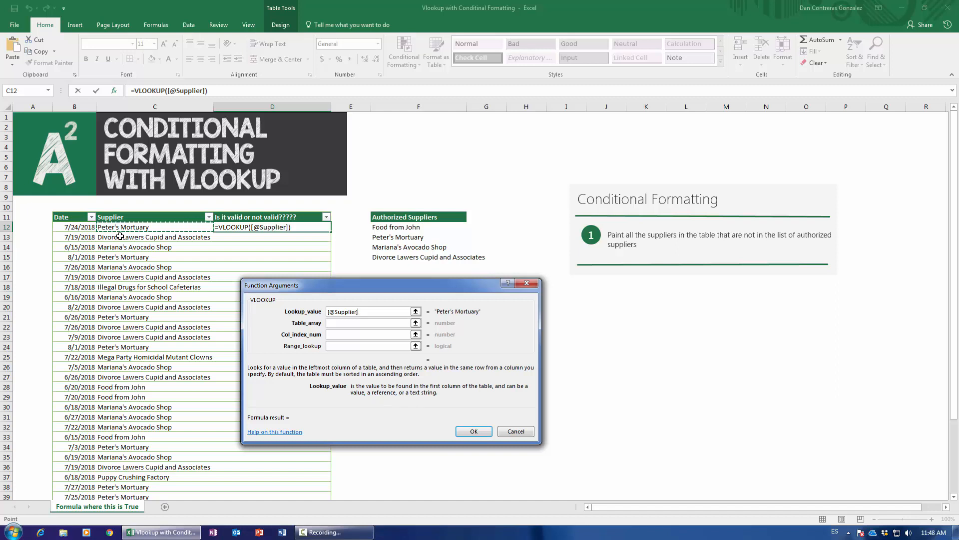
Step: Set the VLOOKUP table array to the authorized suppliers as the absolute range $F$12:$F$15
left_click(344, 323)
left_click(397, 227)
left_click_drag(397, 227, 391, 260)
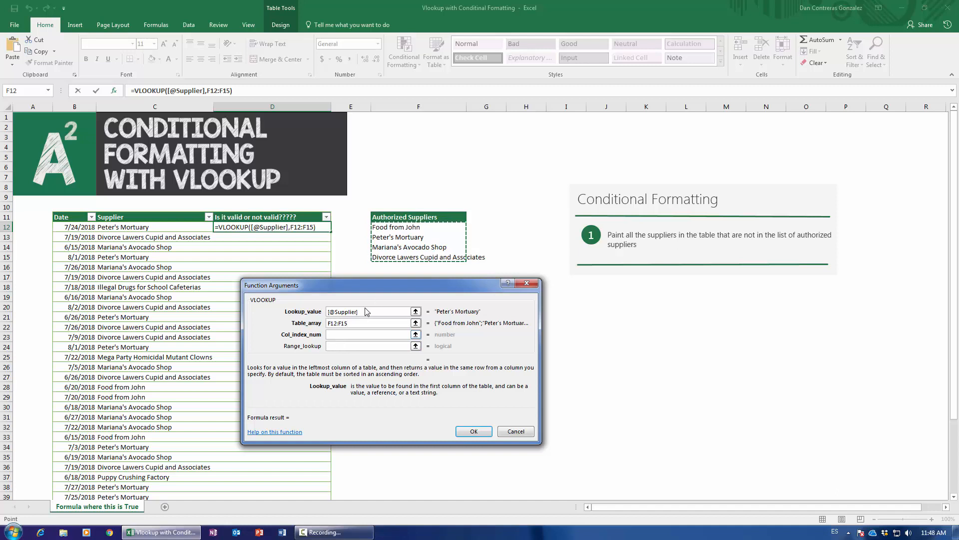
key("F4")
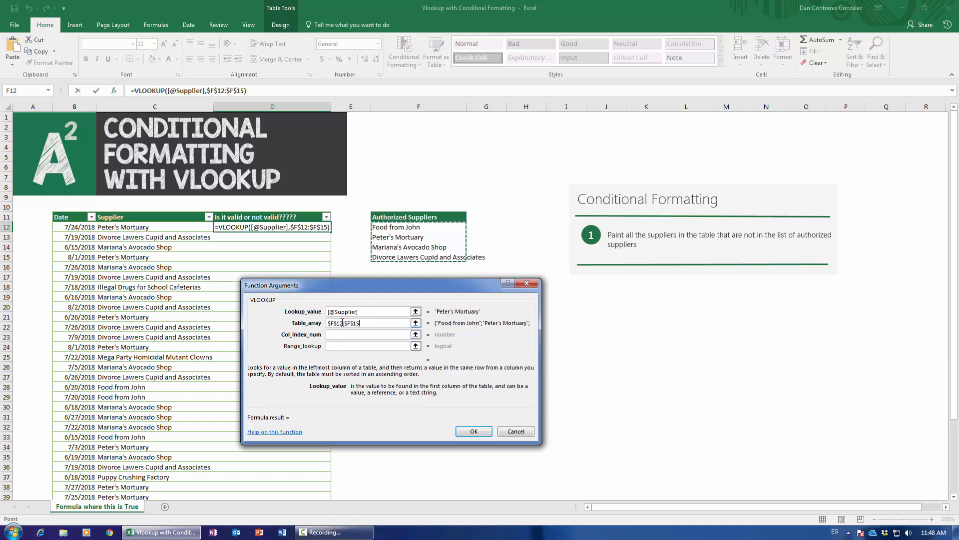
Step: Complete the VLOOKUP with column index 1 and range lookup 0 for an exact match
left_click(336, 334)
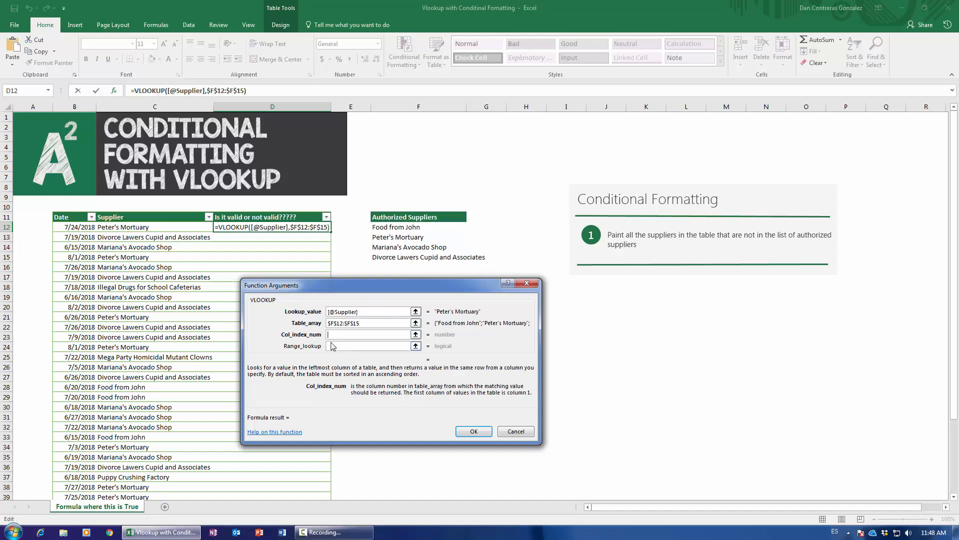
type("1")
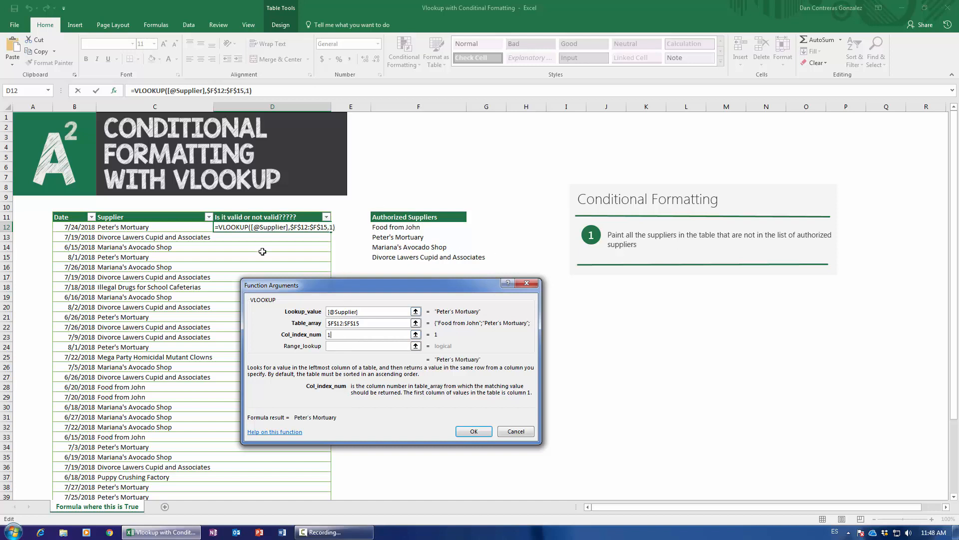
left_click(346, 346)
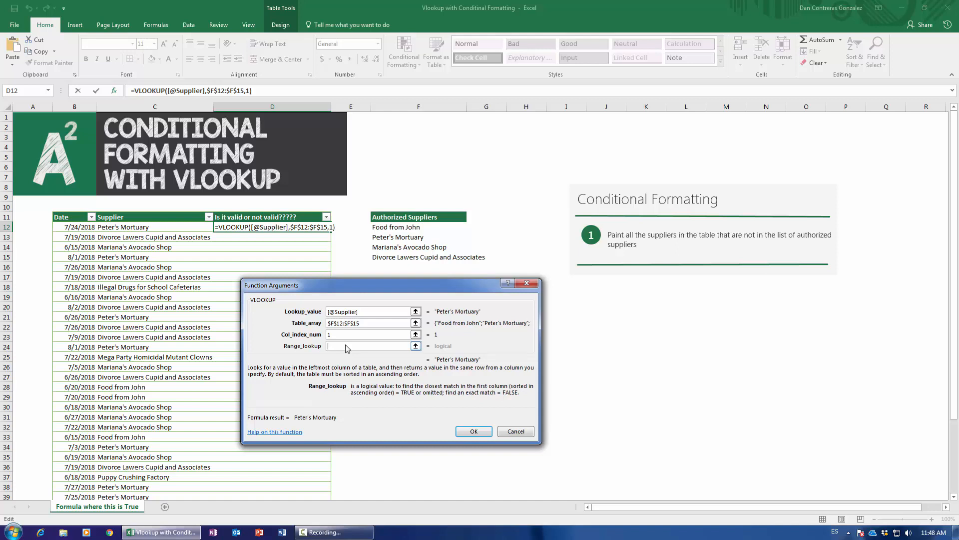
type("0")
left_click(473, 432)
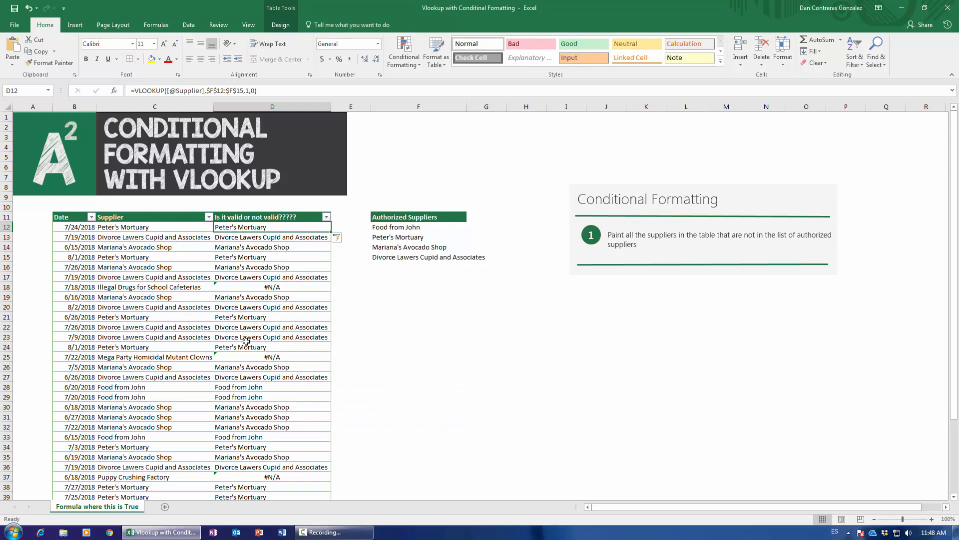
Step: Review the lookup results down the validity column against the suppliers and the Authorized Suppliers list
scroll(256, 458, "down", 3)
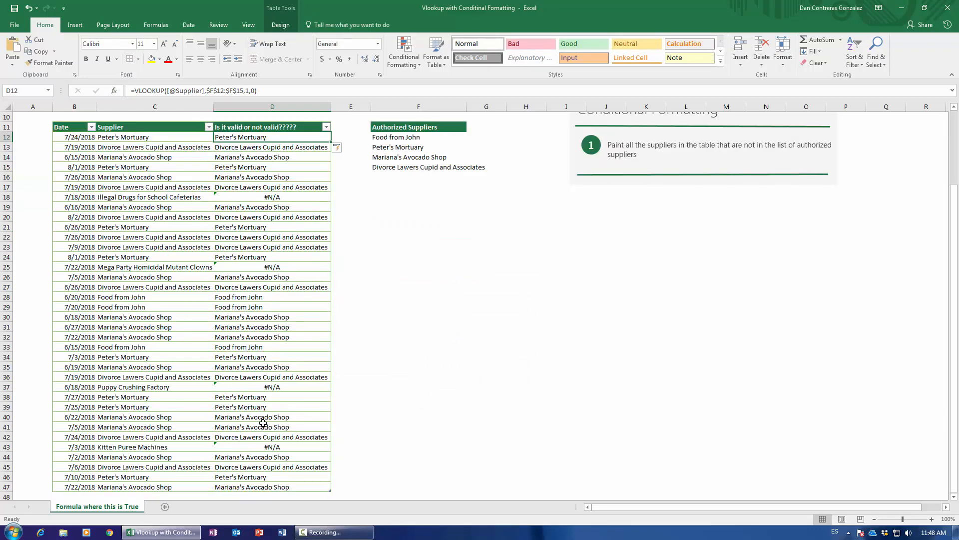
scroll(263, 490, "down", 1)
scroll(264, 493, "up", 4)
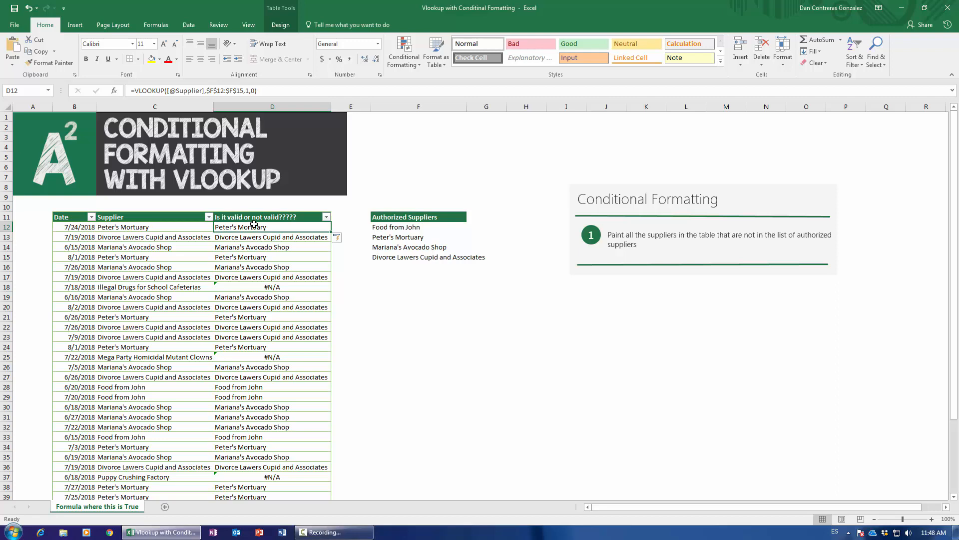
scroll(280, 347, "down", 3)
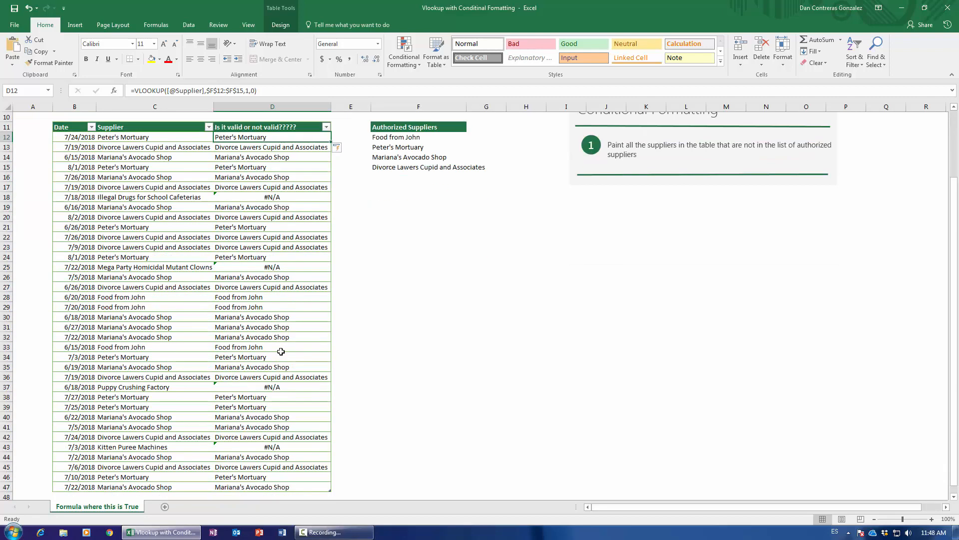
scroll(300, 300, "up", 4)
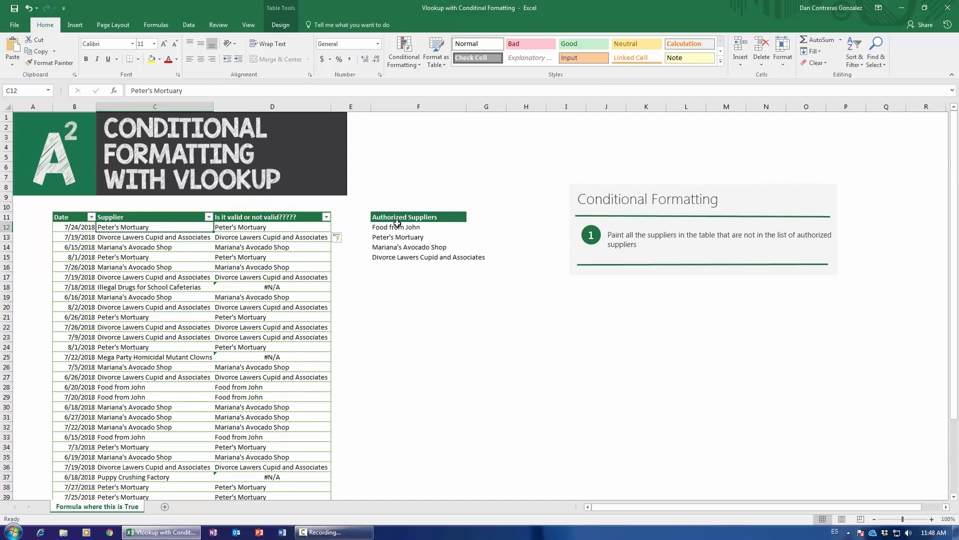
left_click_drag(397, 224, 398, 259)
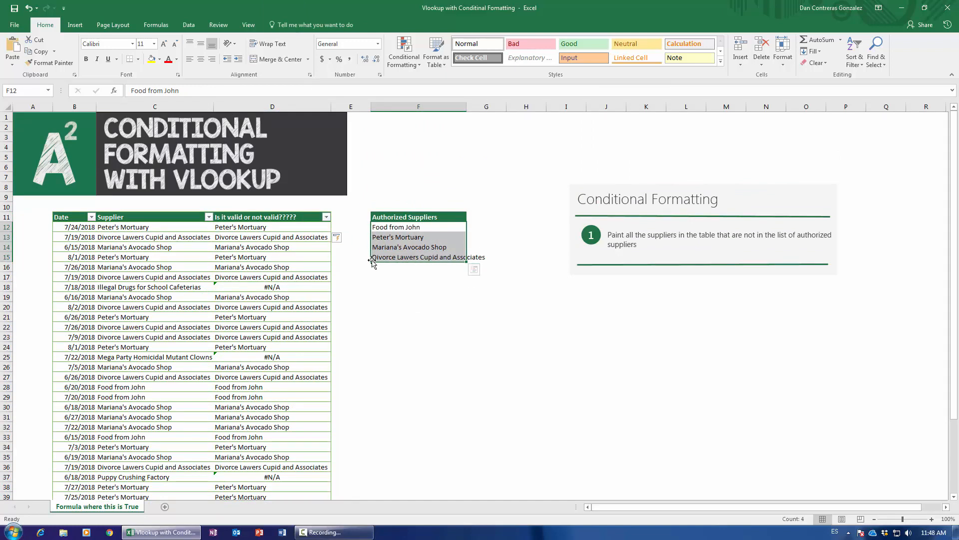
left_click(262, 227)
left_click(265, 237)
left_click(208, 288)
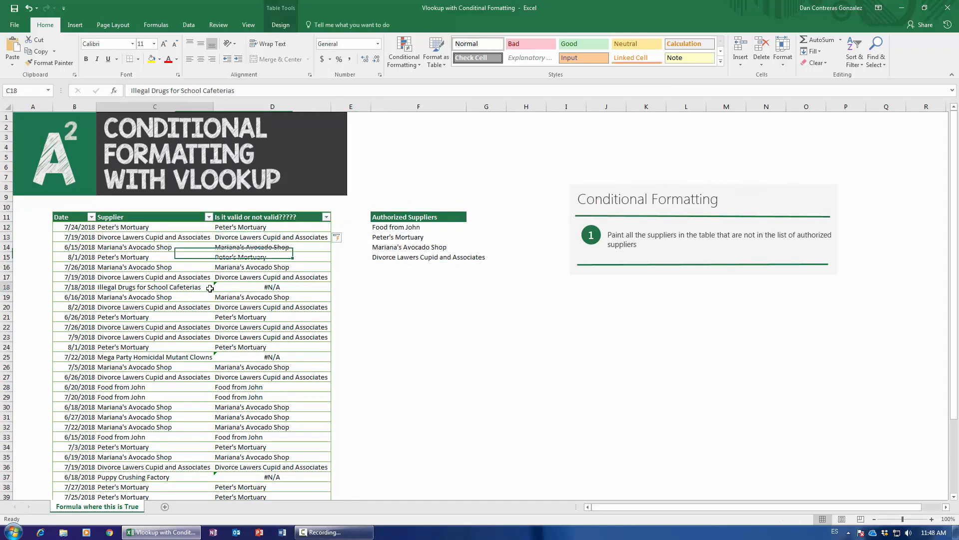
left_click_drag(210, 288, 323, 287)
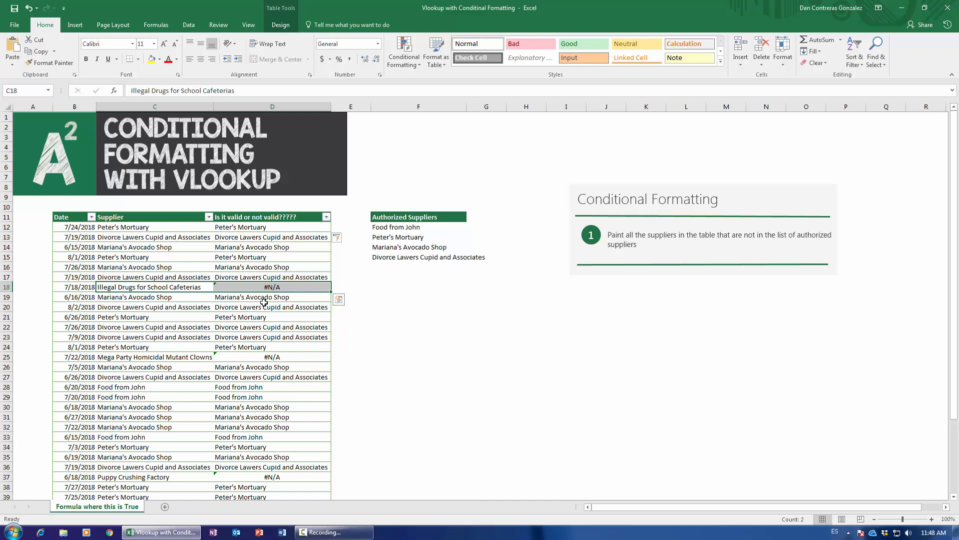
Step: Wrap the D12 VLOOKUP in IFERROR so that lookup errors return "Not Valid"
left_click(238, 219)
left_click(245, 228)
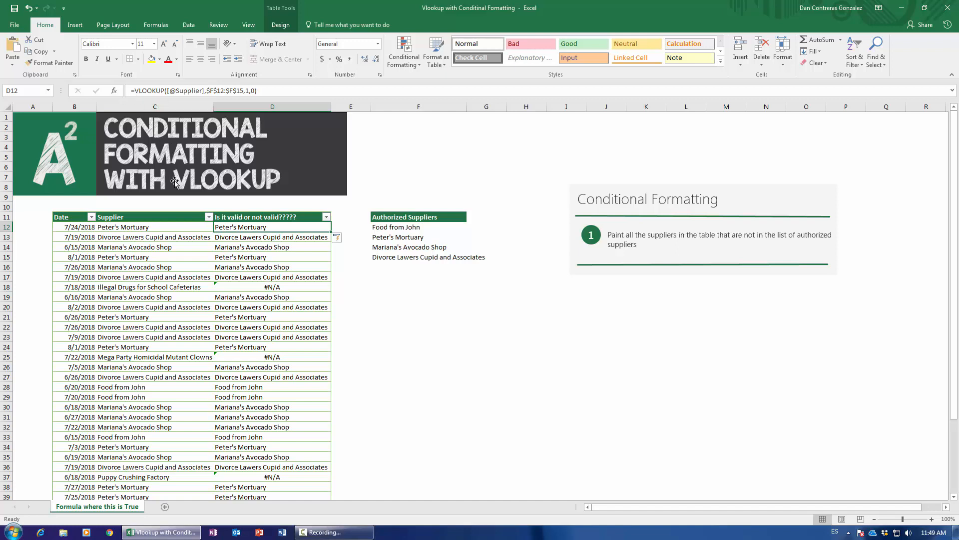
left_click(134, 90)
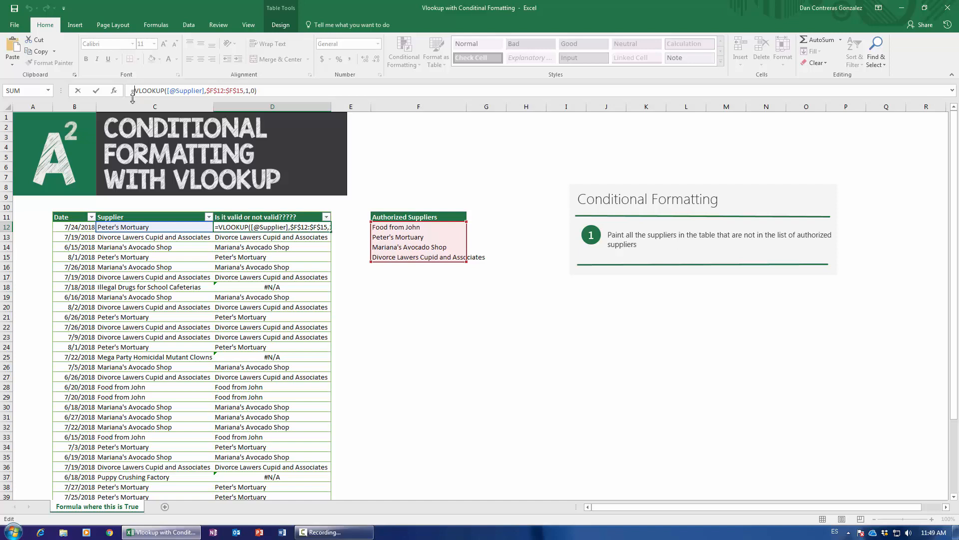
type("iferror")
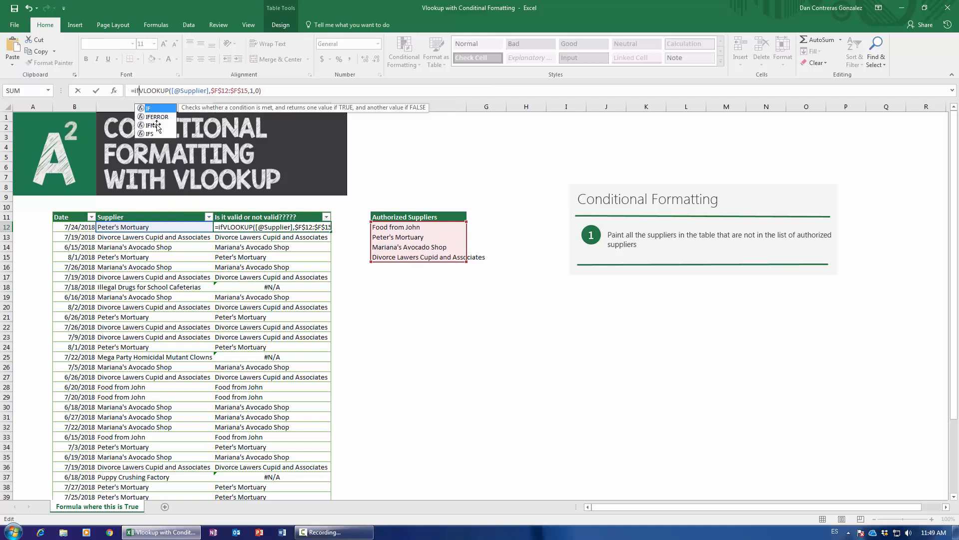
type("(")
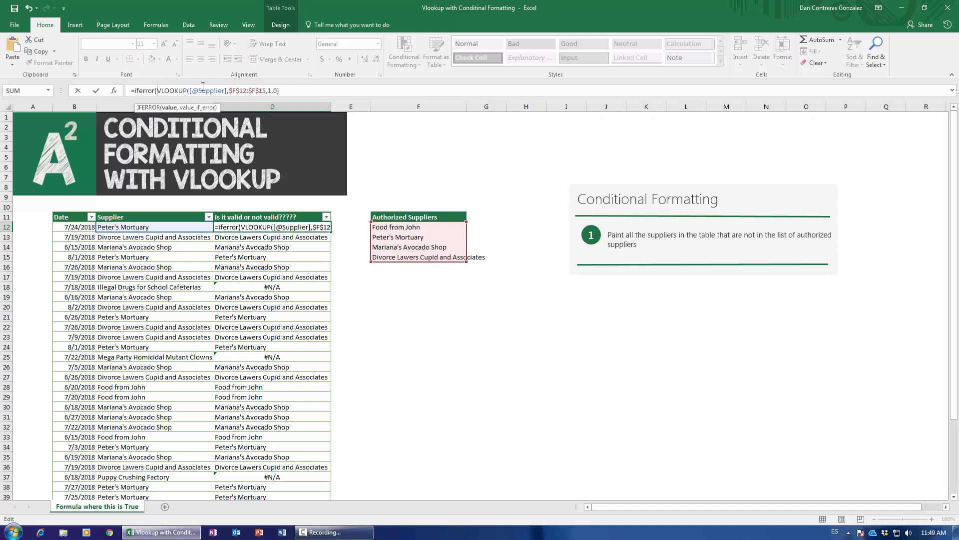
left_click(291, 90)
type(",")
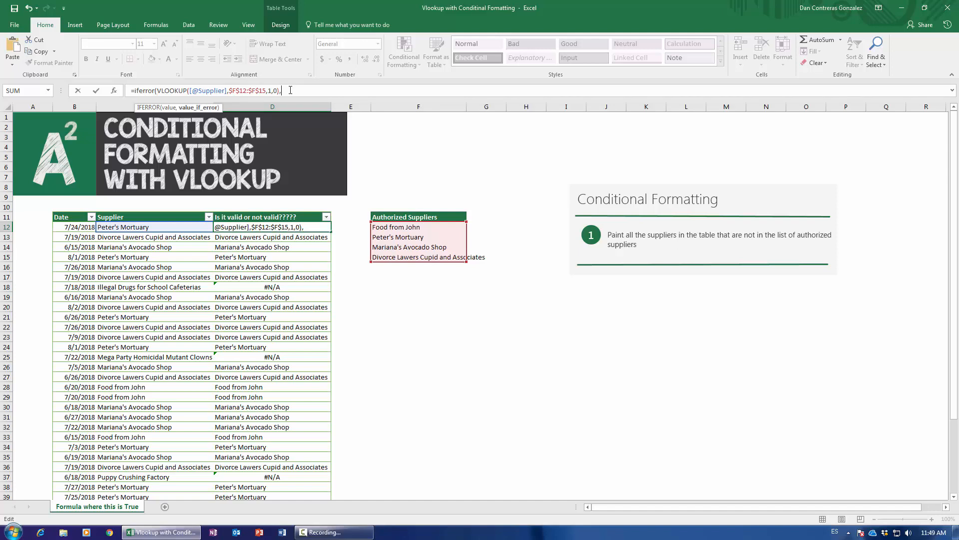
type("\"NO")
key("BackSpace")
type("ot Valid\")")
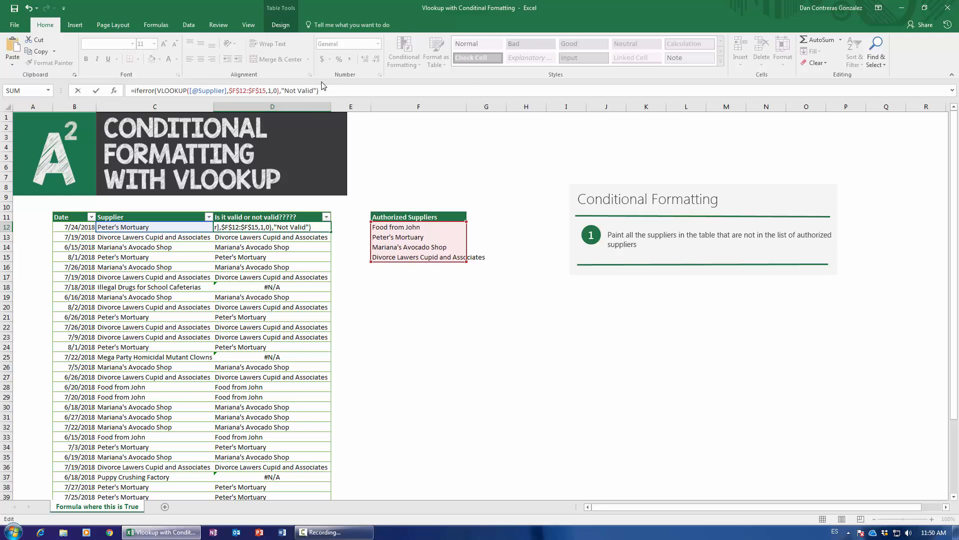
key("Return")
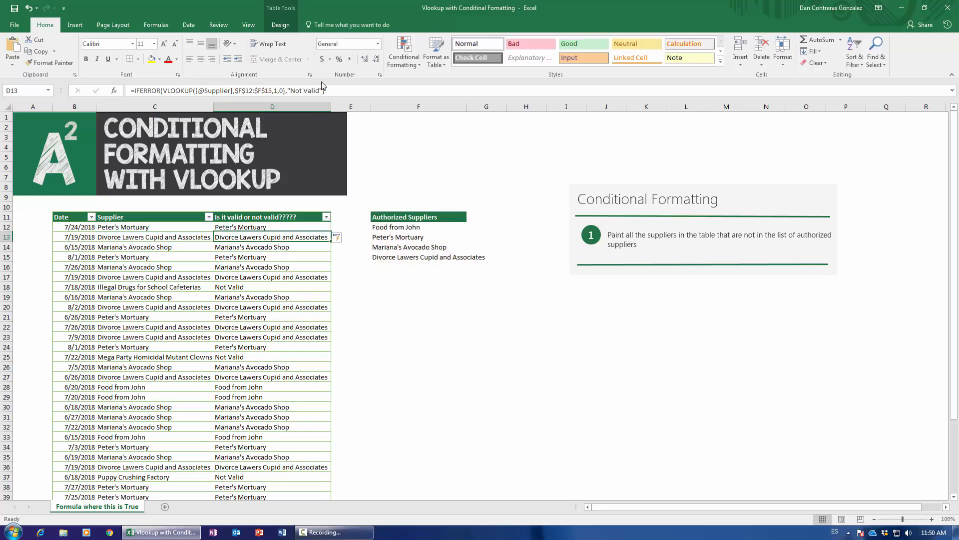
Step: Check the validity results for the unauthorized suppliers in rows 18, 25 and 37
left_click(245, 284)
left_click(235, 357)
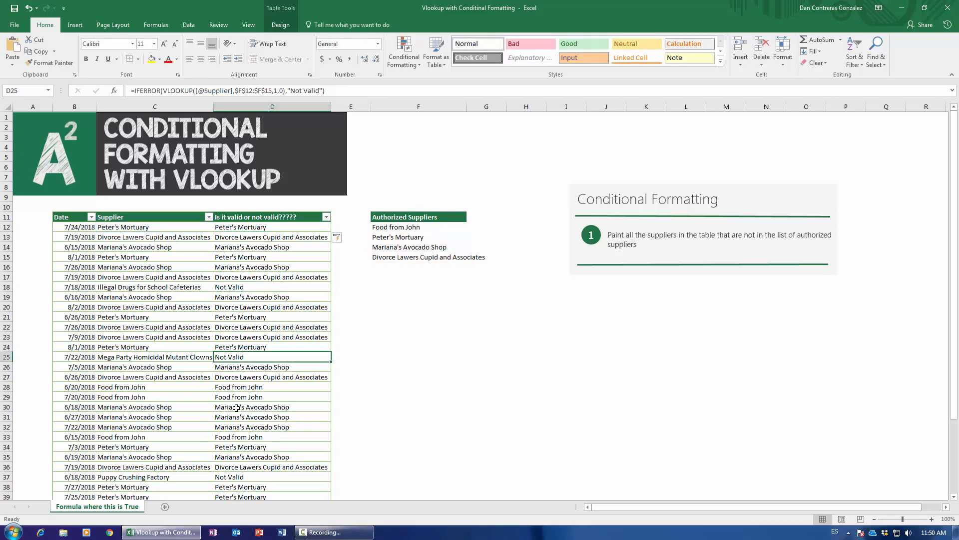
left_click(233, 478)
left_click(237, 288)
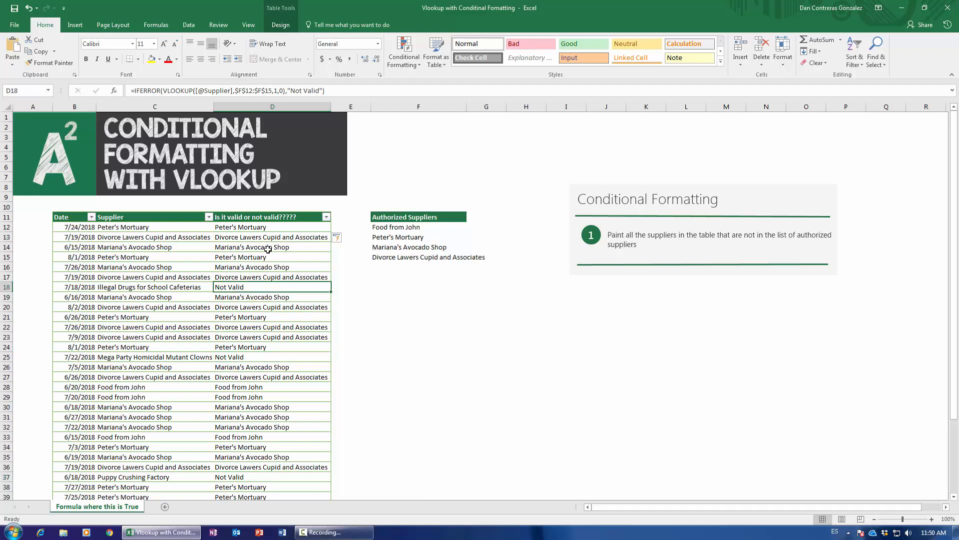
Step: Wrap the IFERROR formula in D18 in an IF whose logical test compares the result with "Not Valid"
key("F2")
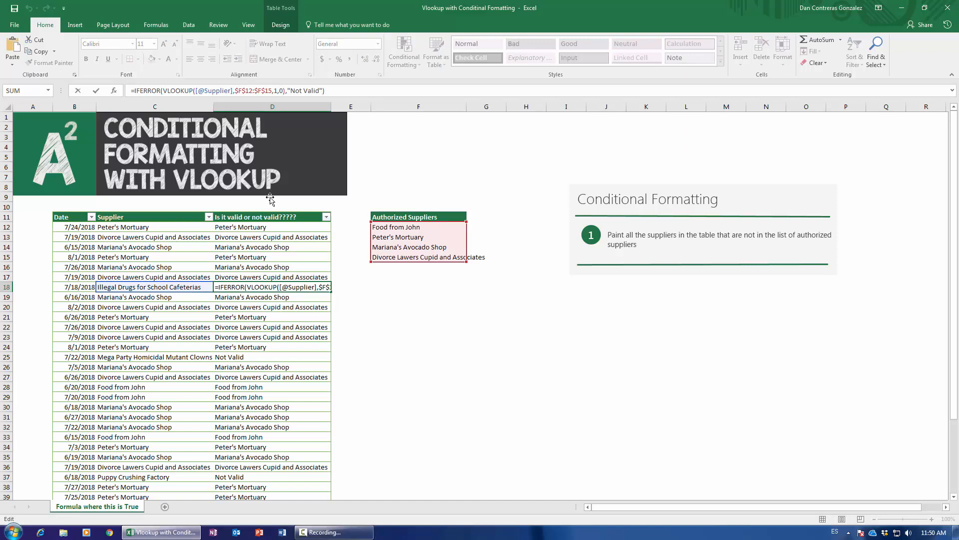
type("if(")
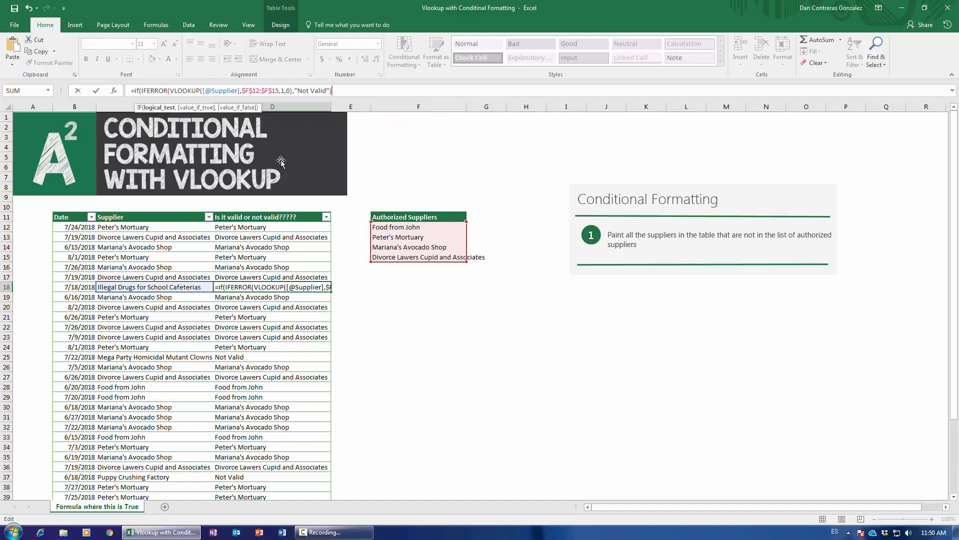
key("End")
type("=\"n")
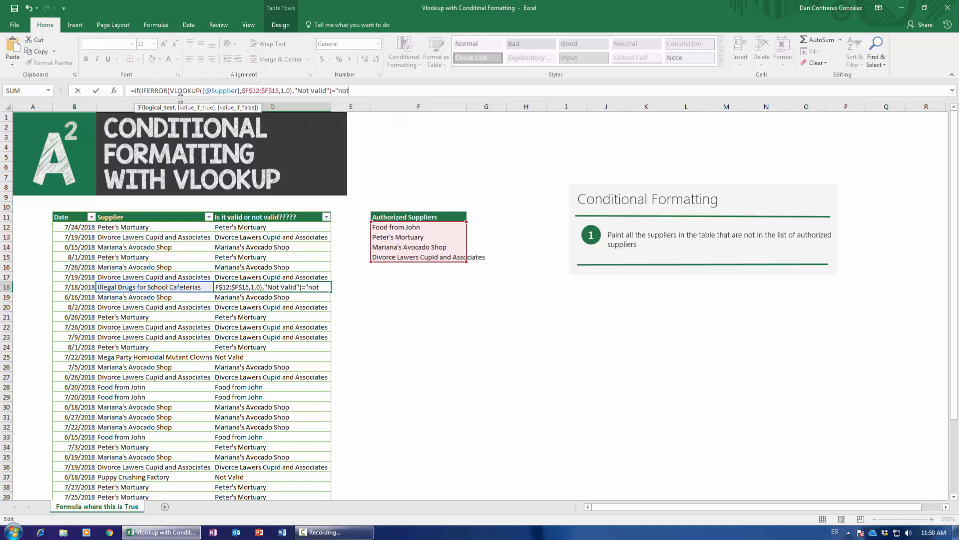
key("BackSpace")
type("Not Valid")
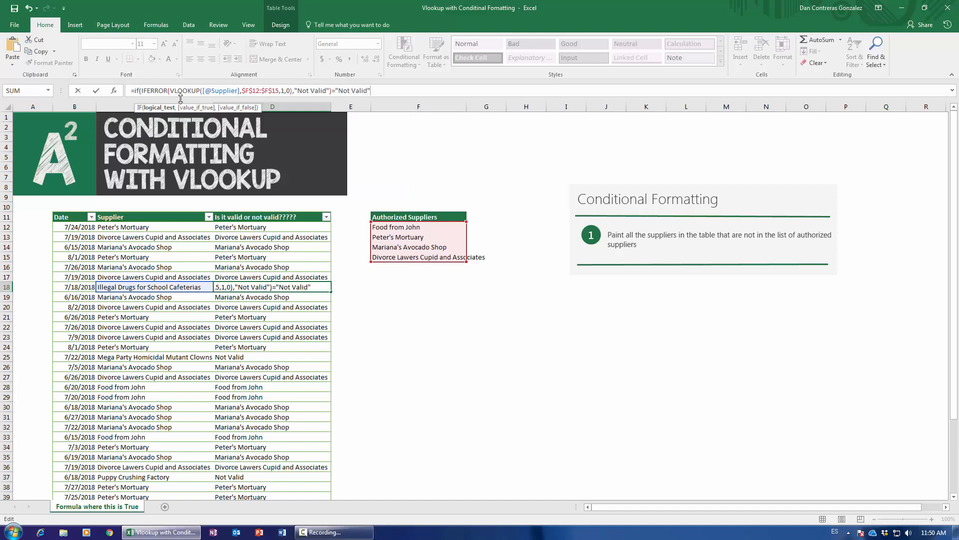
Step: Complete the IF formula to return "Not Valid" when the test is true and "Valid" otherwise
type("\",\"Not Valid\"")
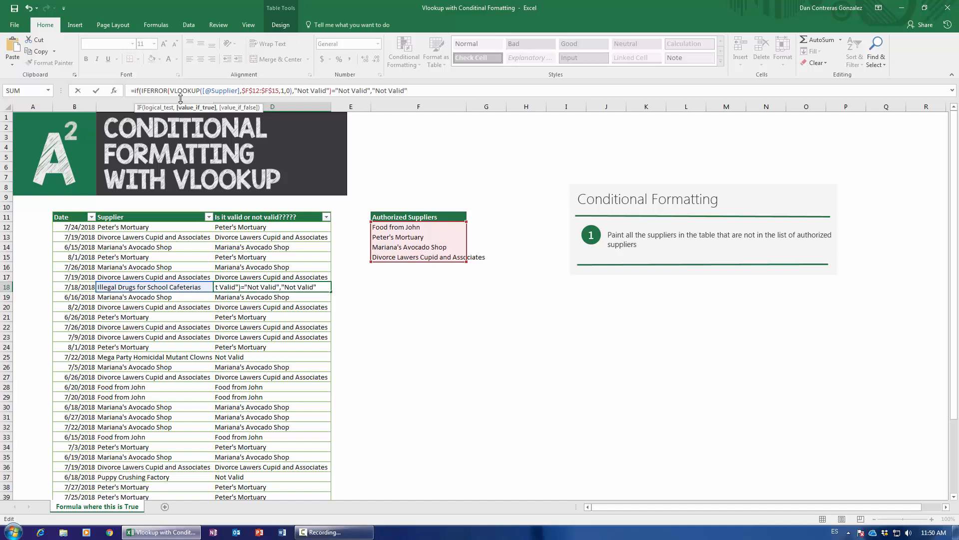
type(",")
type("\"Vali")
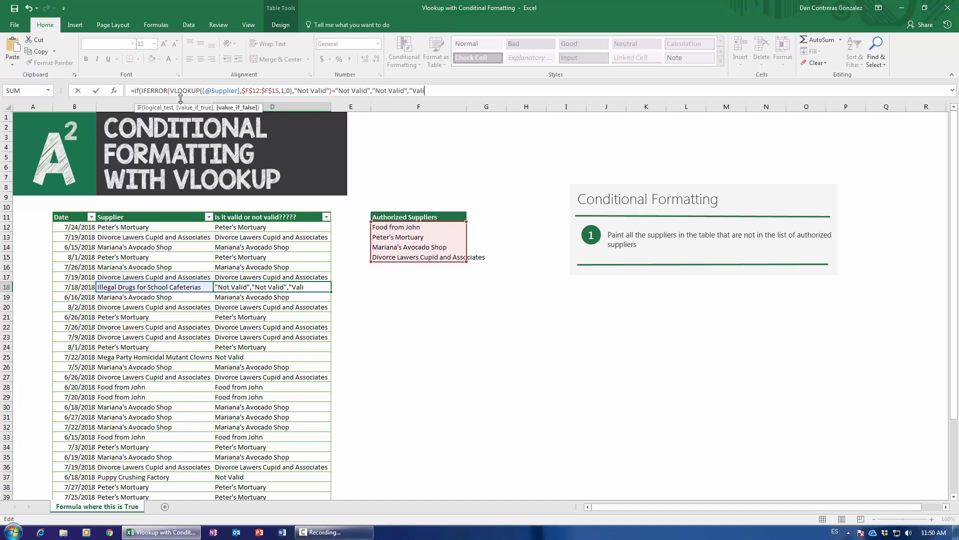
type("d\")")
key("Return")
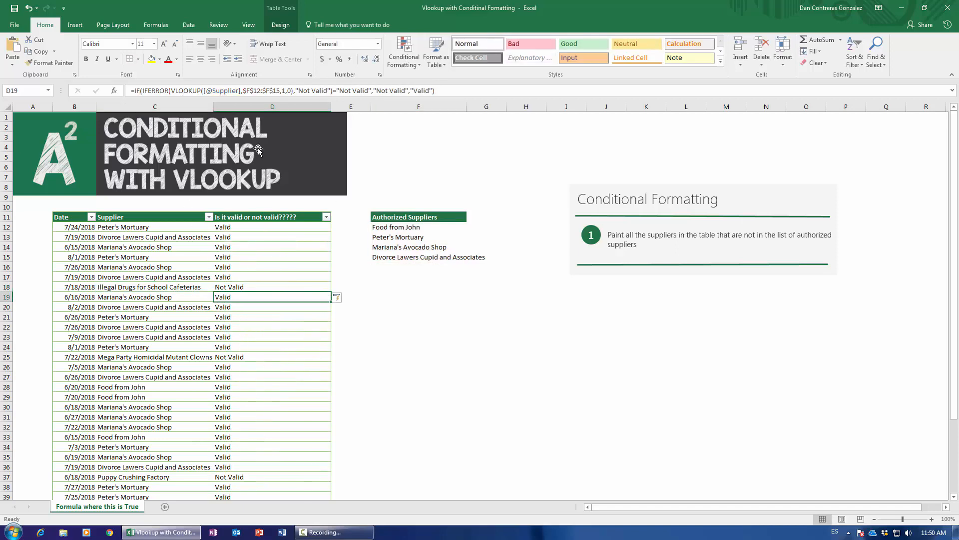
Step: Check the Valid and Not Valid results down the validity column, including rows 13, 17 and 18
left_click(249, 236)
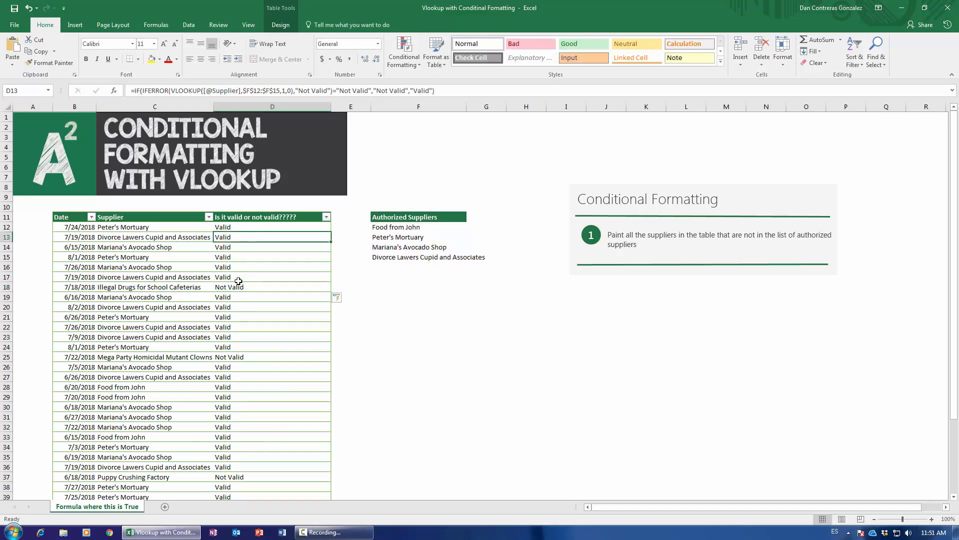
left_click(239, 278)
left_click(240, 231)
left_click(243, 287)
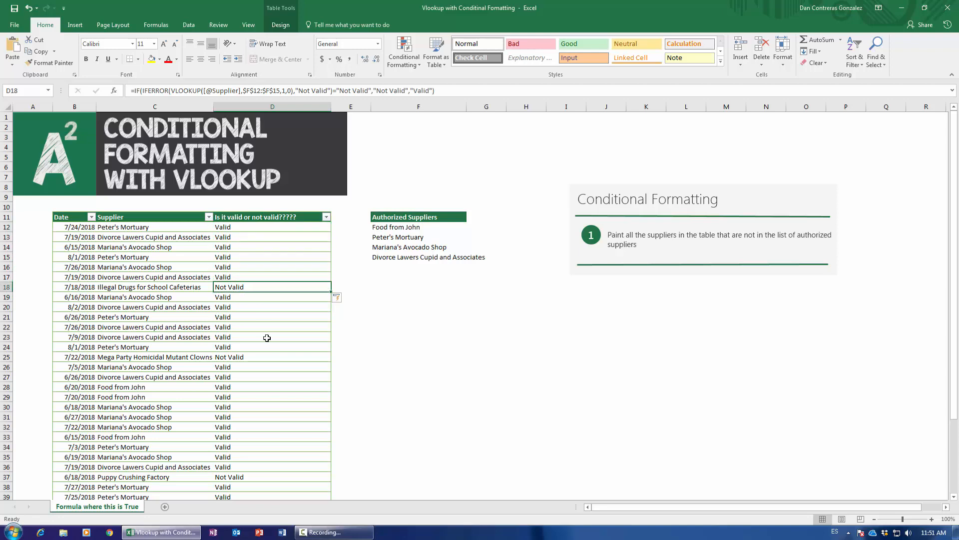
scroll(268, 337, "down", 1)
scroll(267, 337, "up", 1)
Step: Highlight cells containing "Not valid" in the whole validity column, header included, with Light Red Fill with Dark Red Text
left_click(247, 222)
left_click(247, 222)
scroll(248, 221, "down", 3)
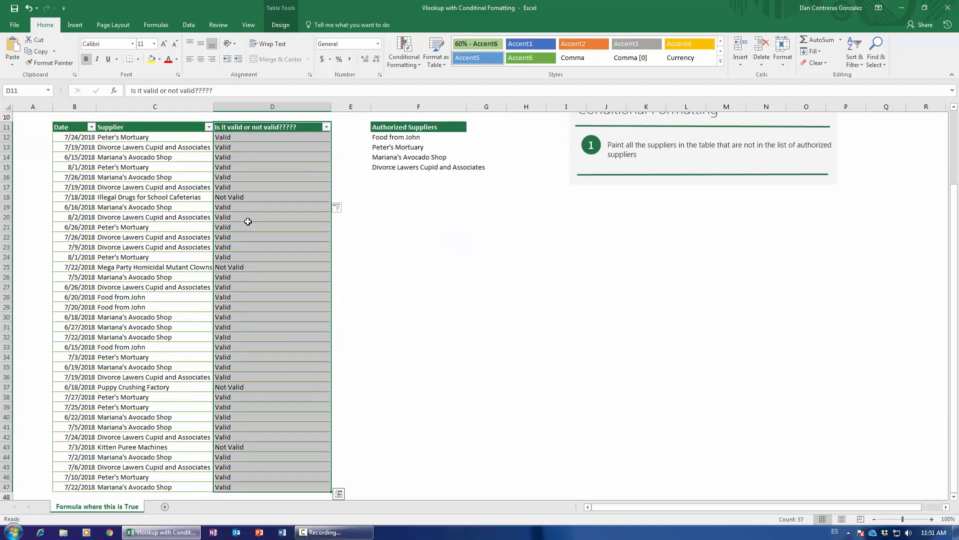
left_click(404, 50)
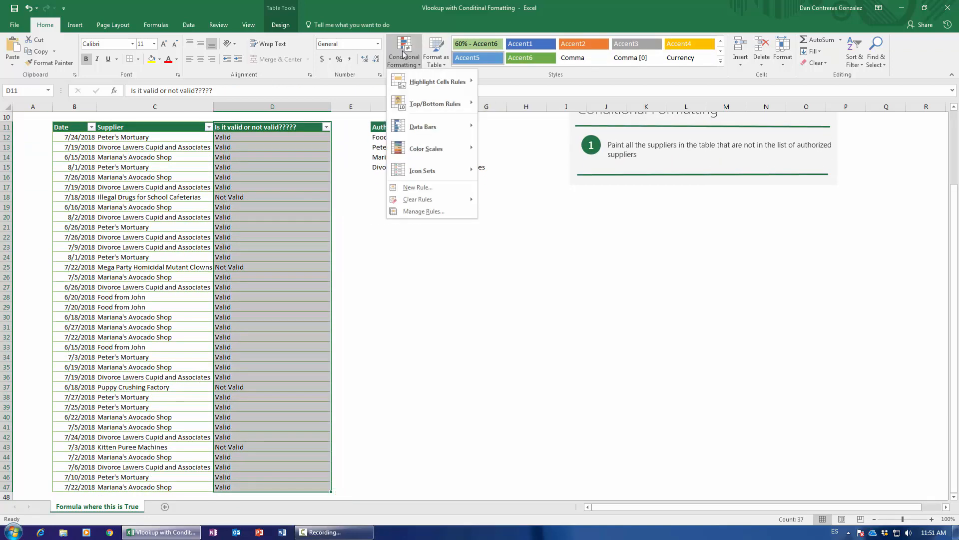
mouse_move(414, 84)
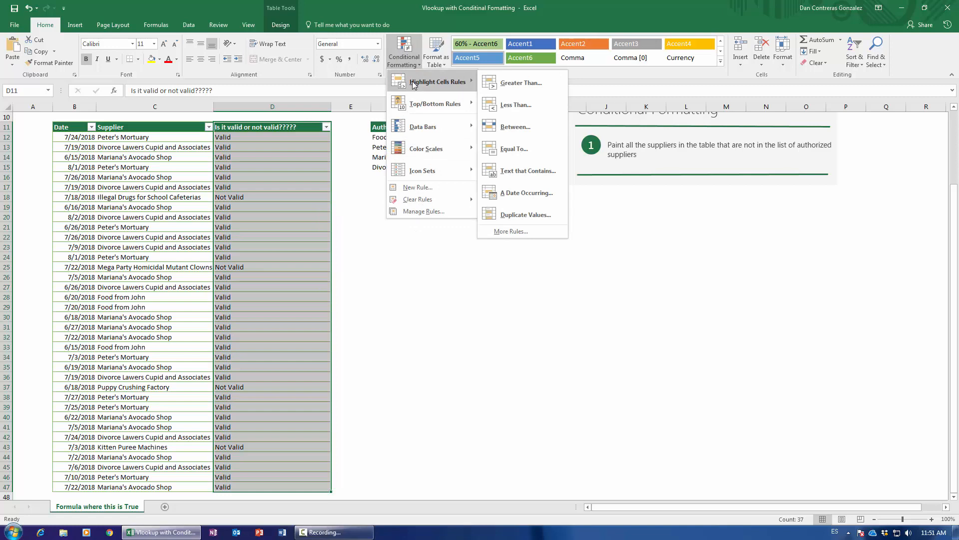
left_click(520, 171)
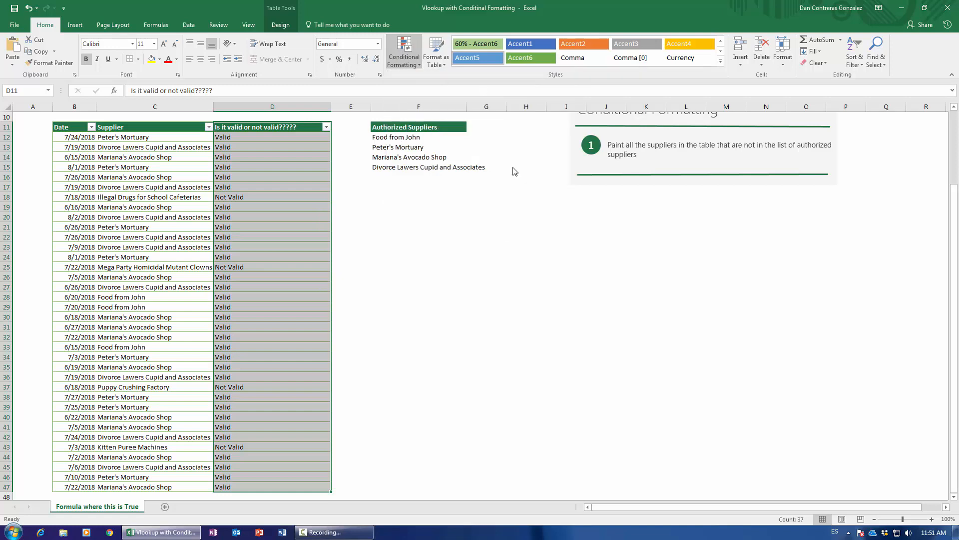
type("Not va")
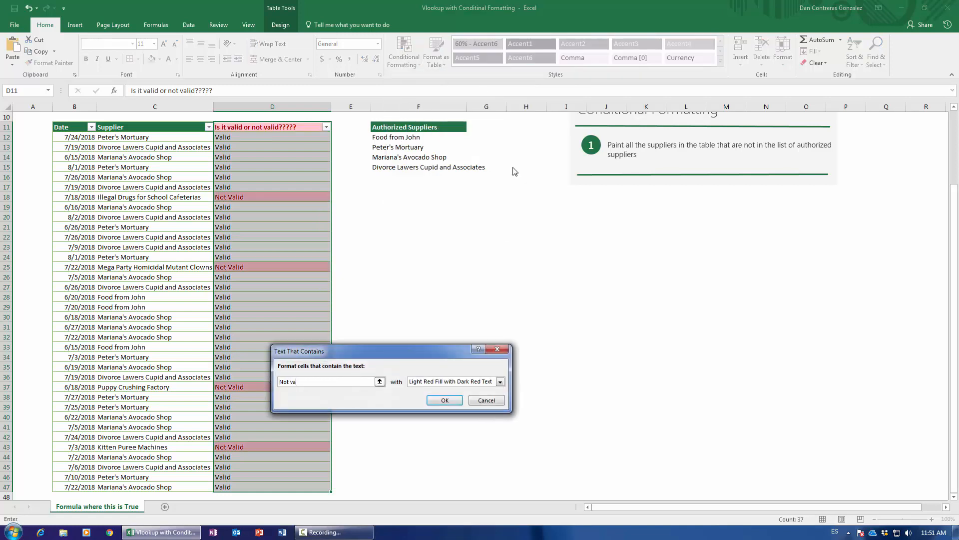
type("lid")
left_click(444, 400)
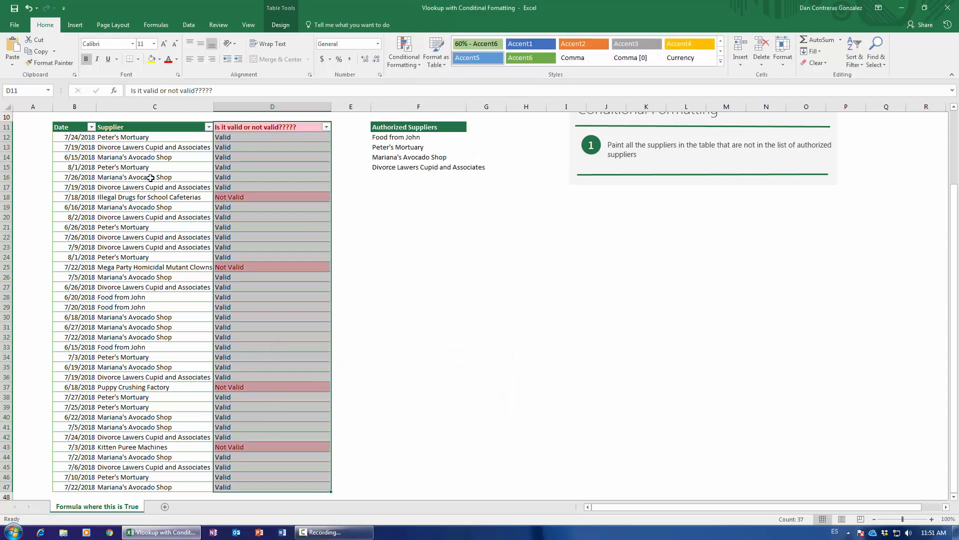
Step: Review the highlighted cells down the validity column, from row 18 to the end of the table
scroll(250, 250, "up", 3)
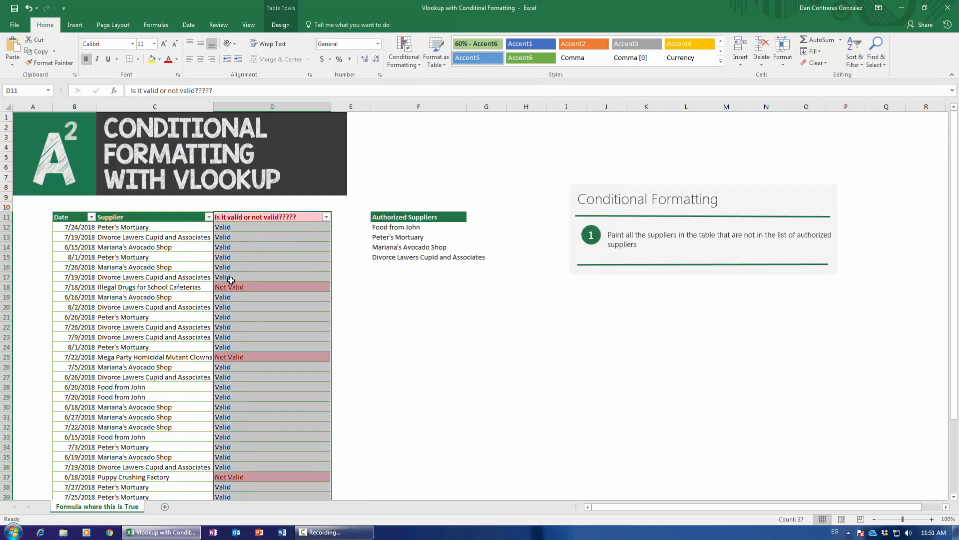
left_click_drag(229, 286, 247, 312)
left_click(250, 342)
left_click(254, 357)
left_click(259, 487)
scroll(248, 372, "down", 6)
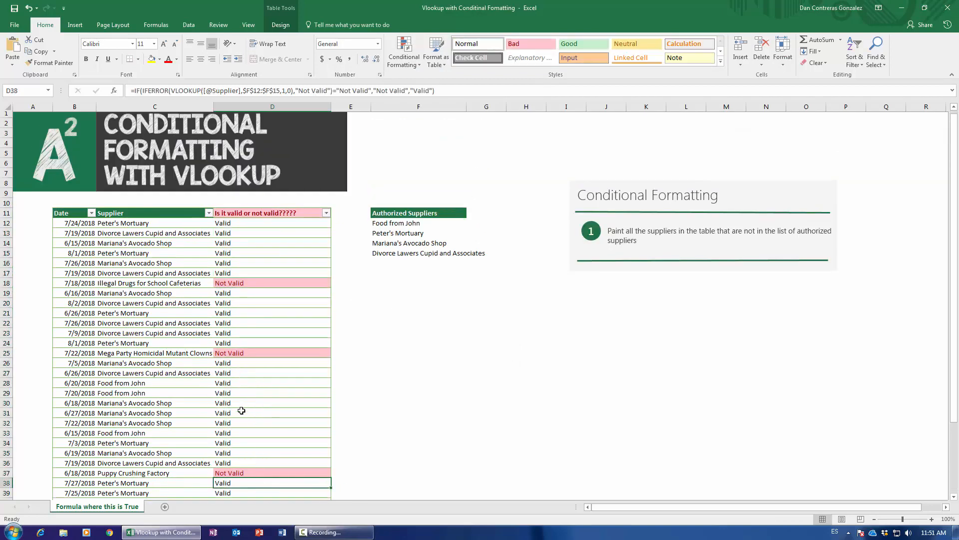
scroll(247, 372, "up", 6)
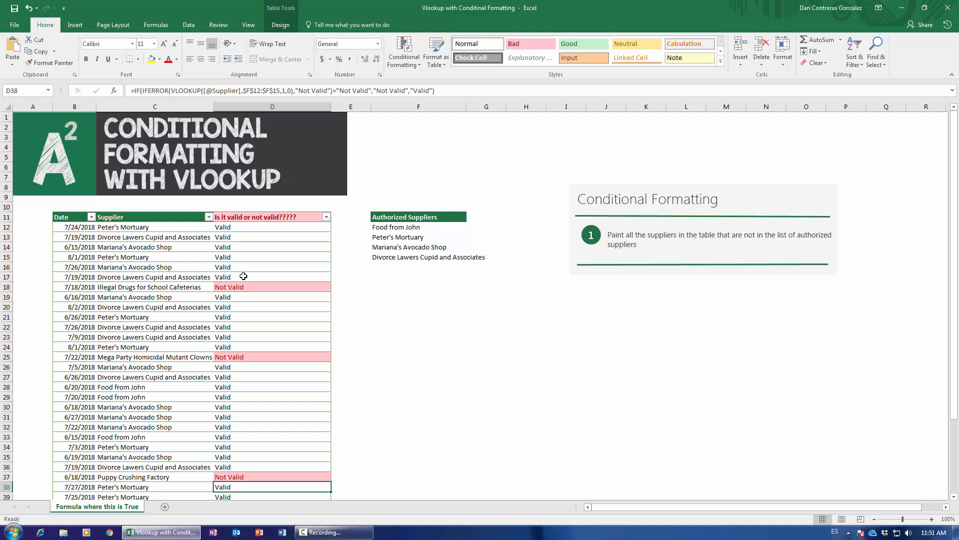
Step: Check the highlighting of the column header and row 18, and undo the text highlighting rule
left_click(263, 218)
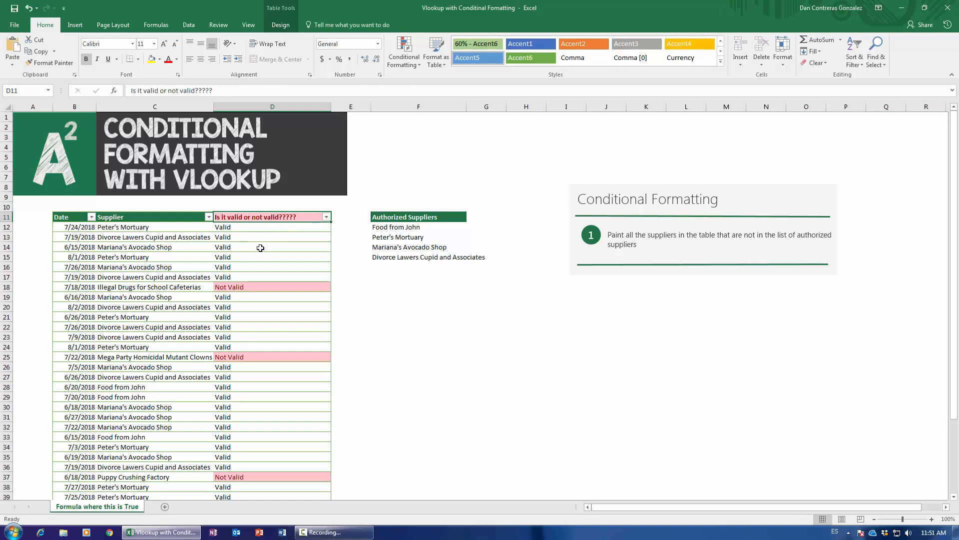
left_click(233, 289)
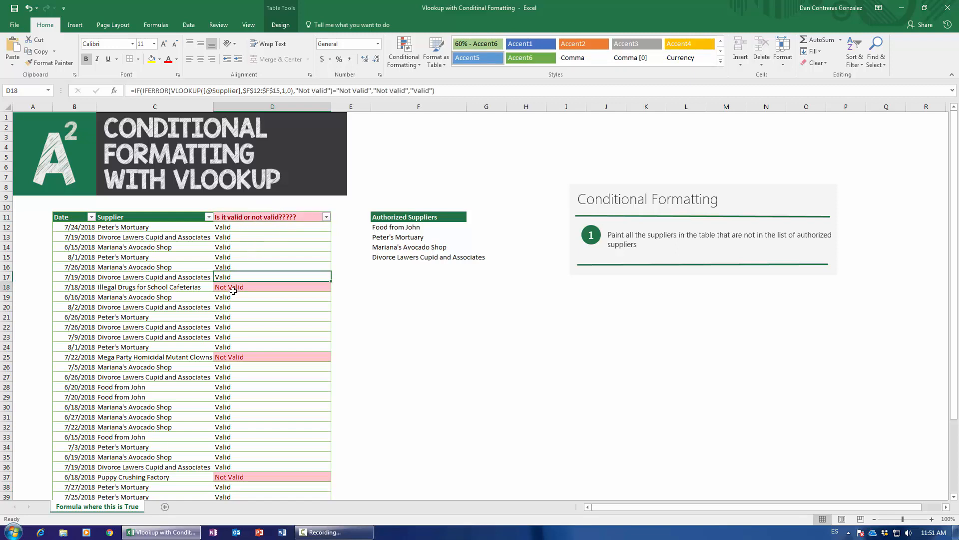
left_click(120, 290)
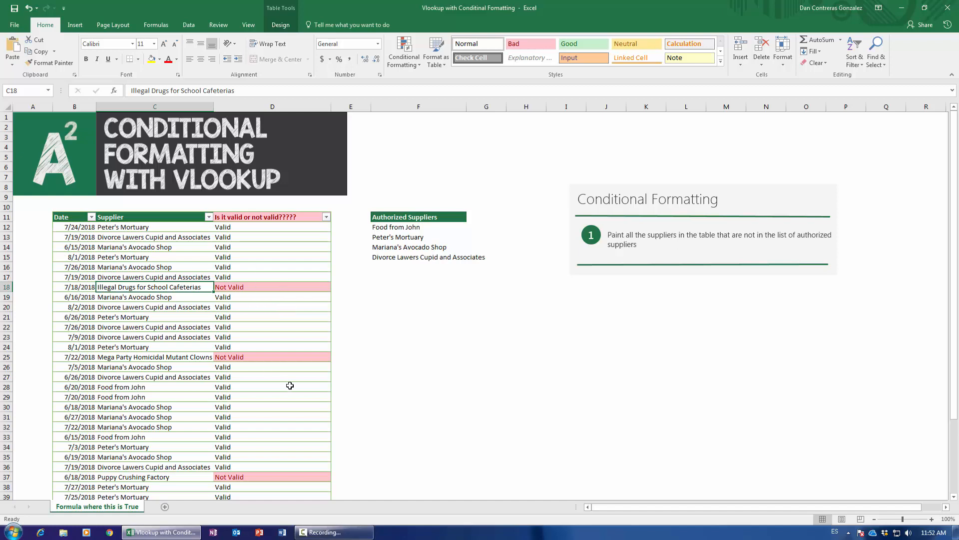
key("ctrl+z")
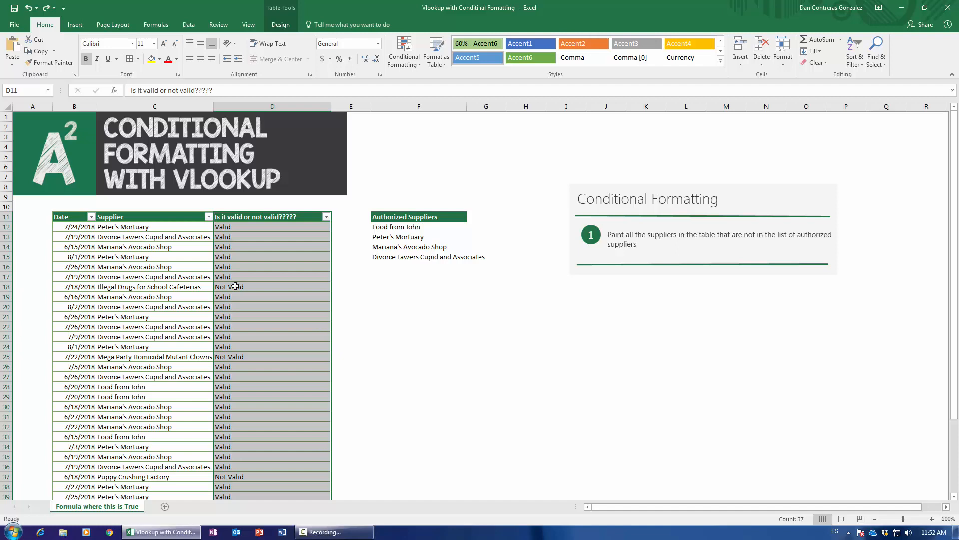
Step: Start a new conditional formatting rule on B12 that uses a formula to determine which cells to format
left_click(74, 226)
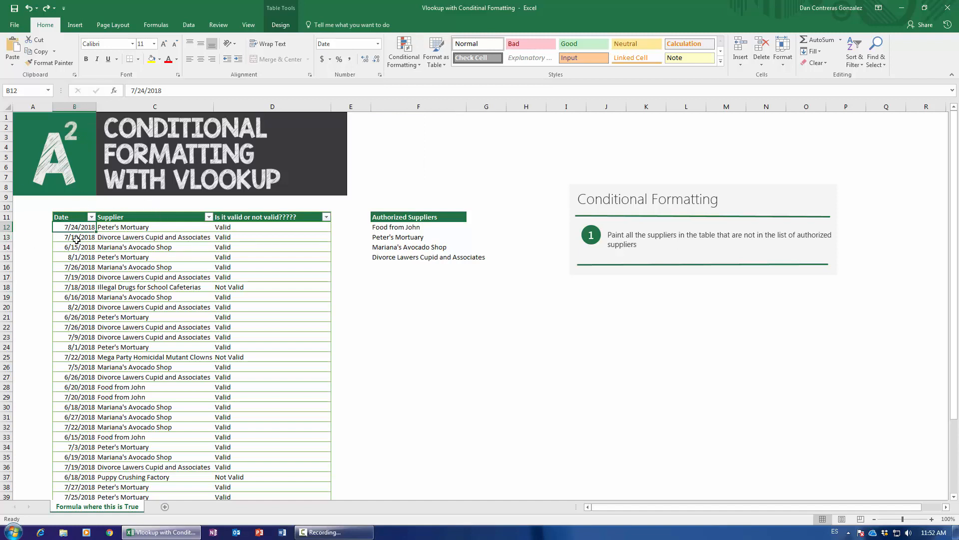
left_click(68, 218)
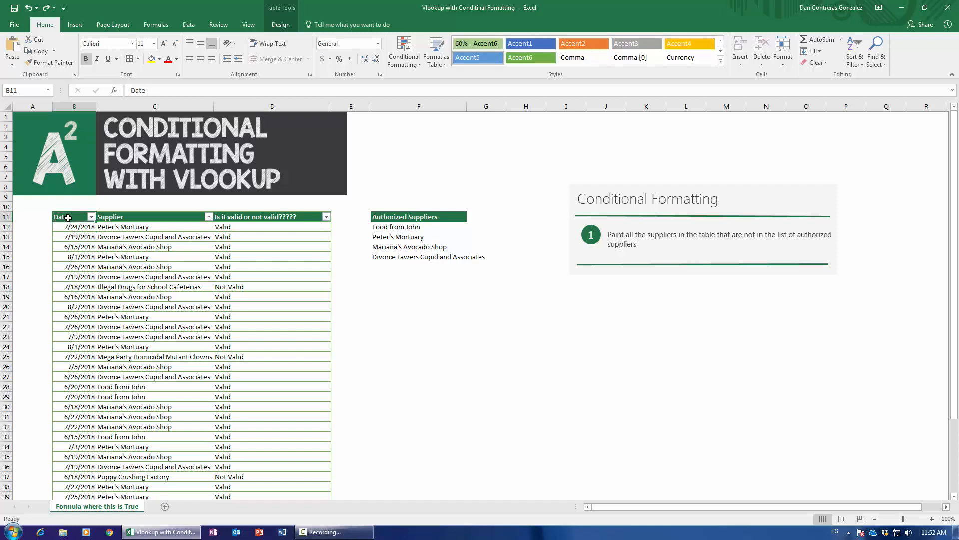
left_click(80, 226)
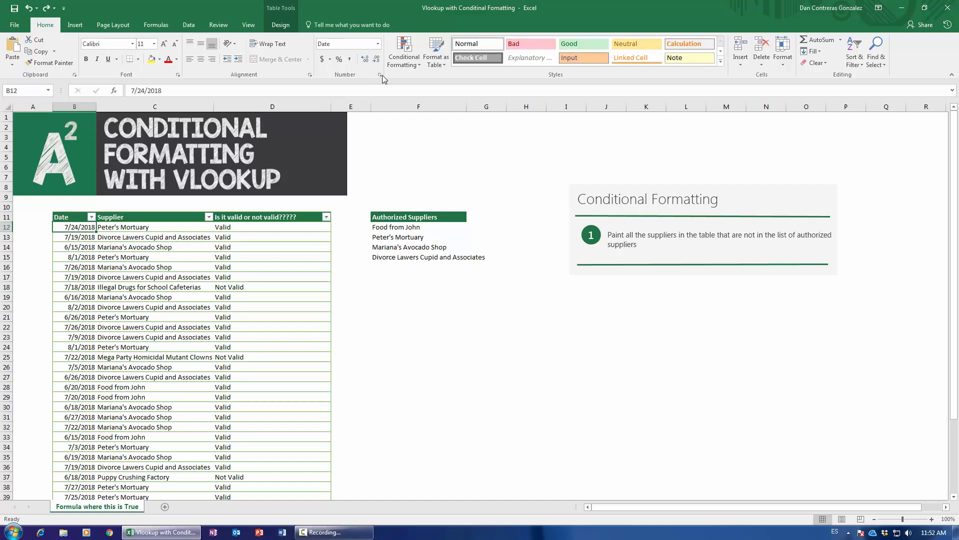
left_click(404, 58)
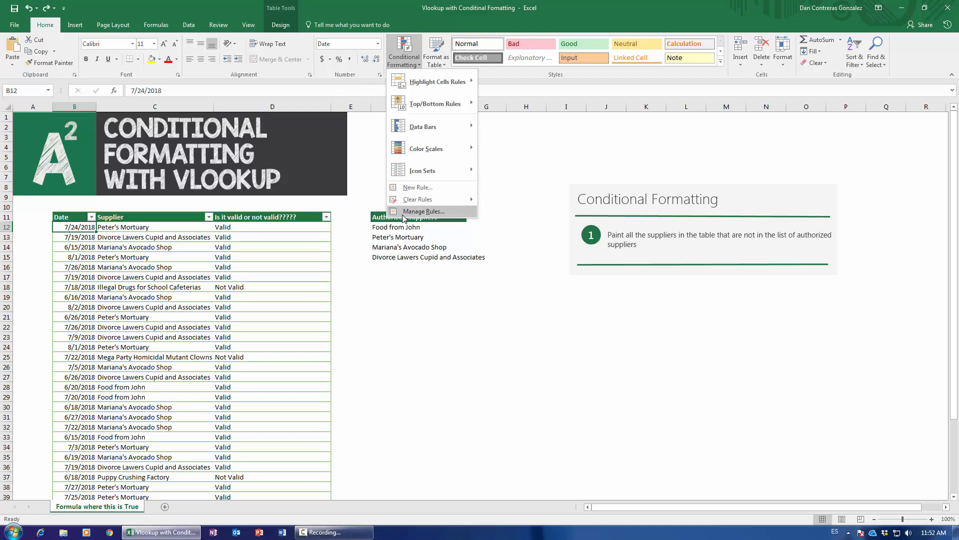
left_click(410, 189)
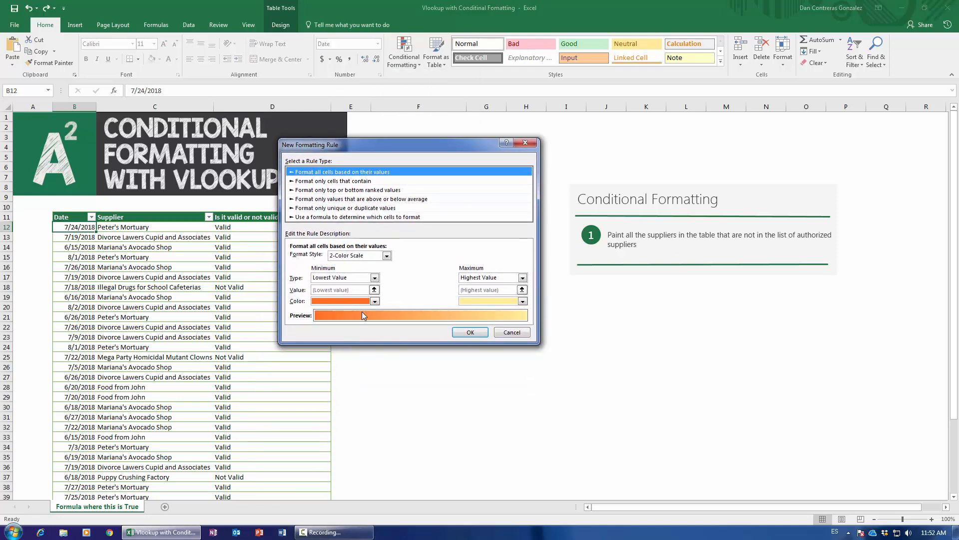
left_click(326, 217)
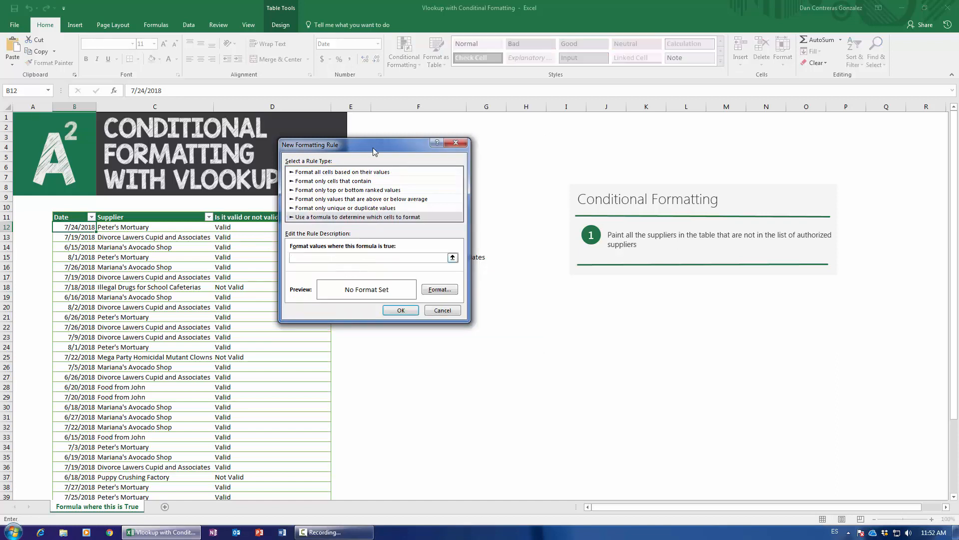
left_click_drag(375, 148, 467, 148)
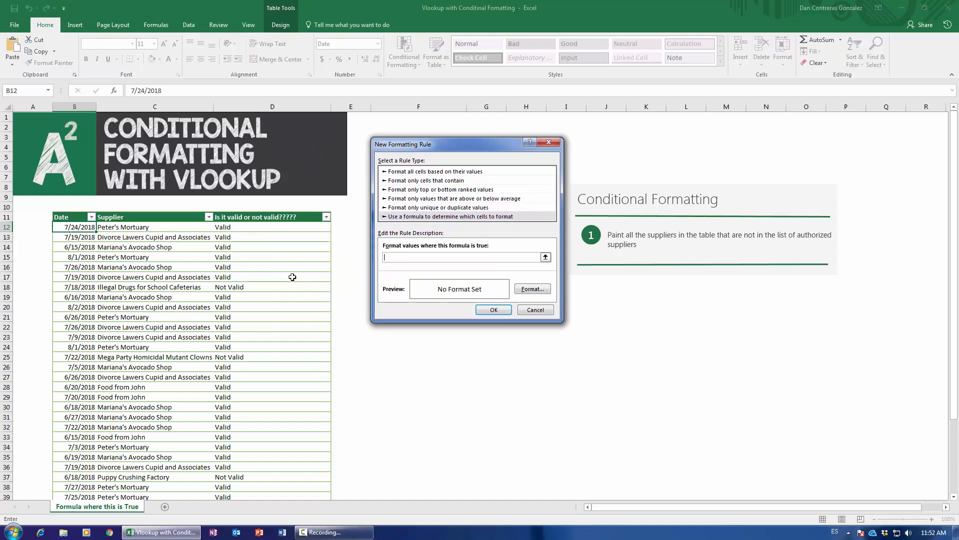
Step: Set the new rule's formula to =D12="Not Valid"
left_click(405, 257)
type("=")
type("Valid")
left_click_drag(414, 148, 387, 175)
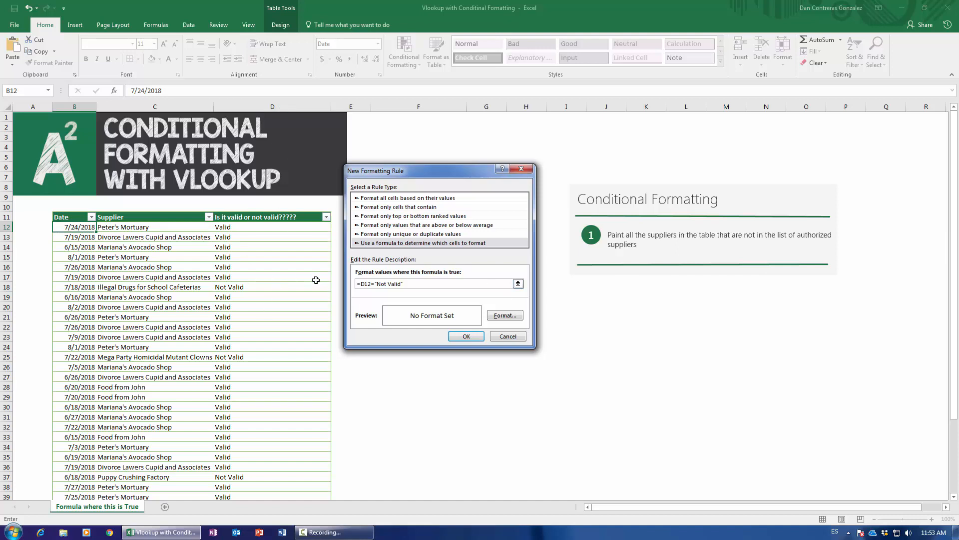
Step: Give the rule a white font and a dark red fill, and create it
left_click(500, 315)
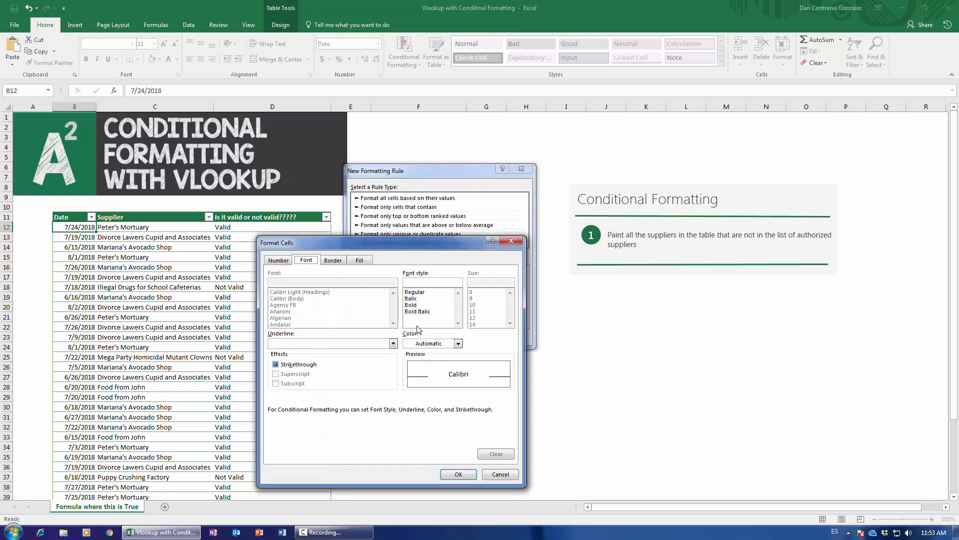
left_click(423, 344)
left_click(409, 377)
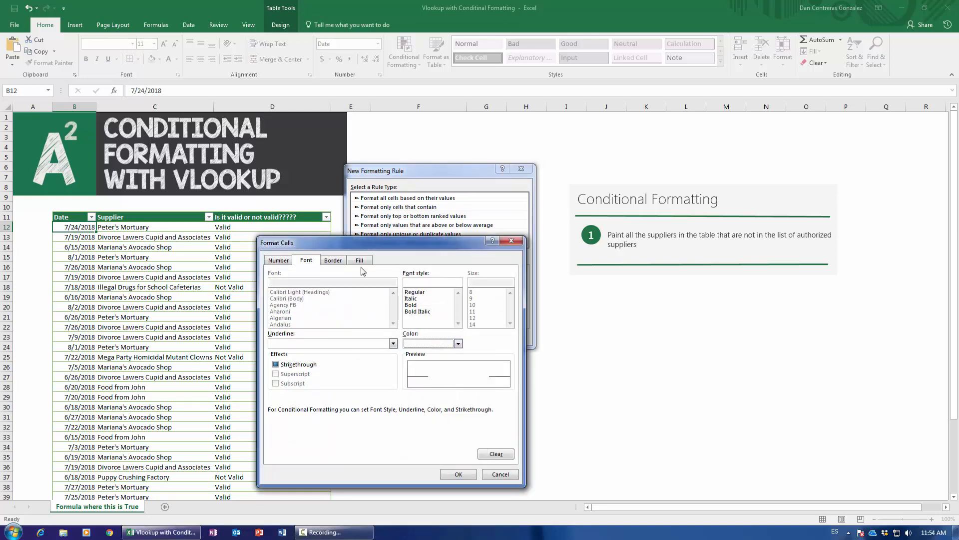
left_click(360, 260)
left_click(277, 358)
left_click(458, 474)
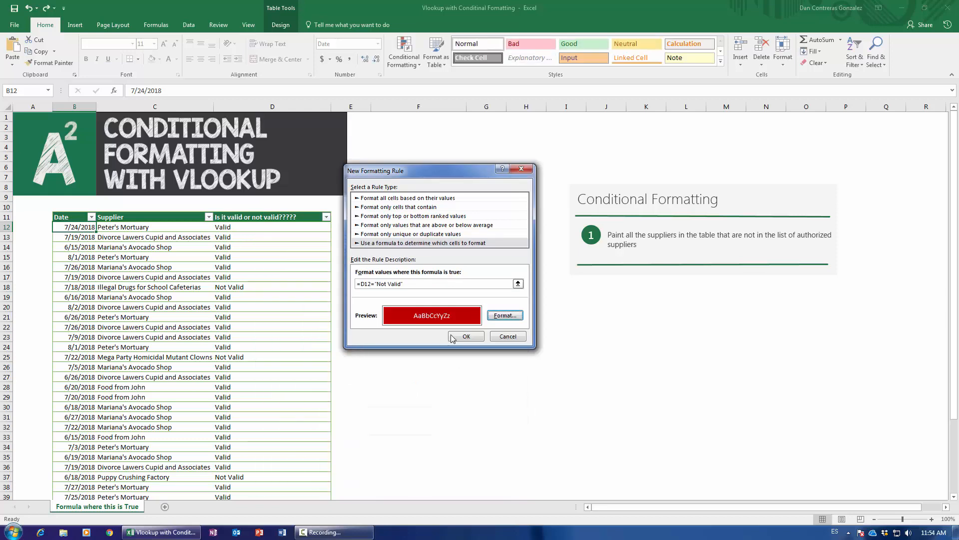
left_click(462, 339)
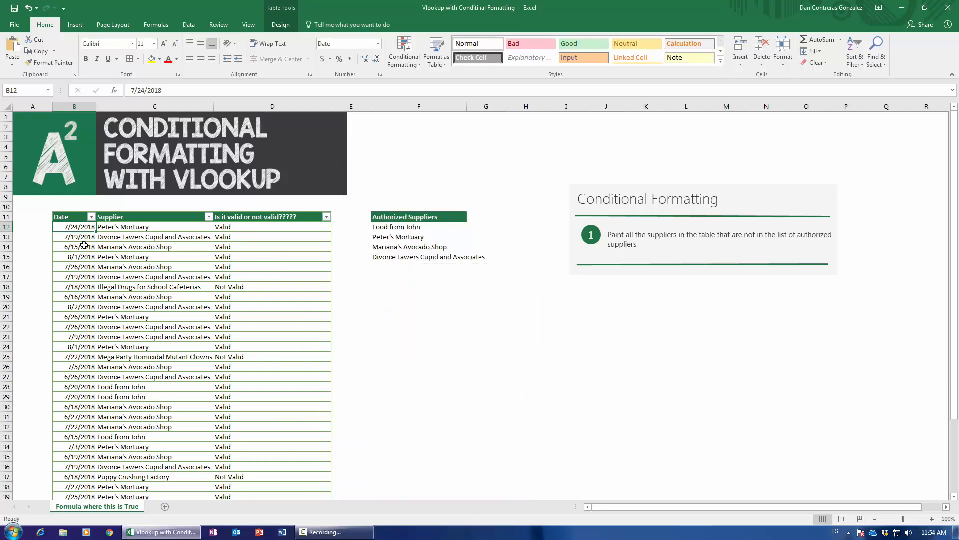
Step: Change the "Not Valid" rule's applied range to =$B$12:$D$47 in the rules manager and apply it
left_click(402, 59)
left_click(423, 211)
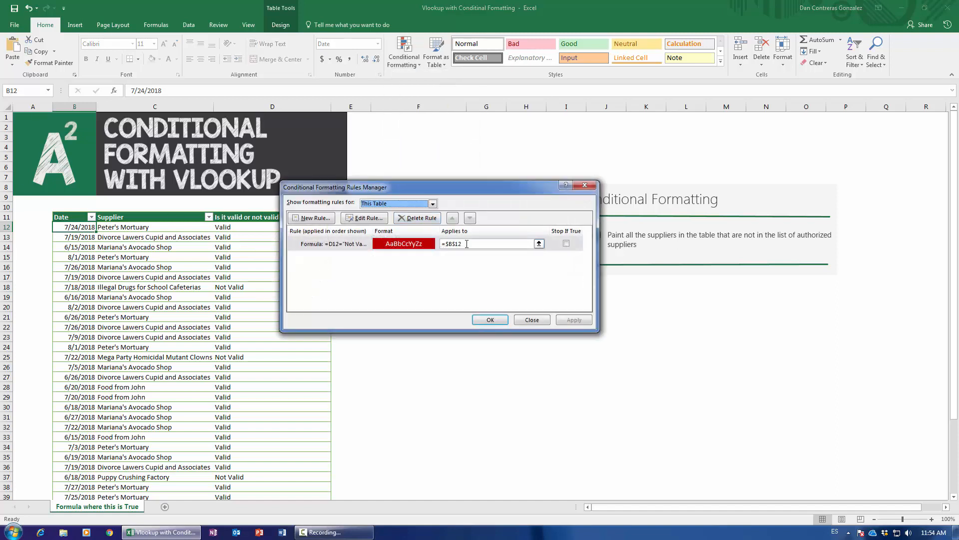
left_click(449, 243)
left_click(79, 228)
key("ctrl+shift+Down")
key("ctrl+shift+Right")
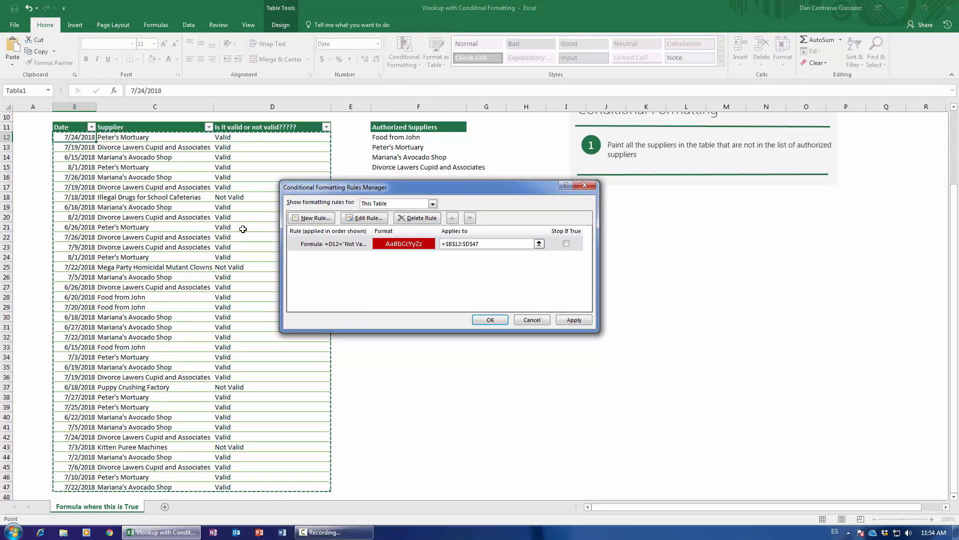
left_click(577, 321)
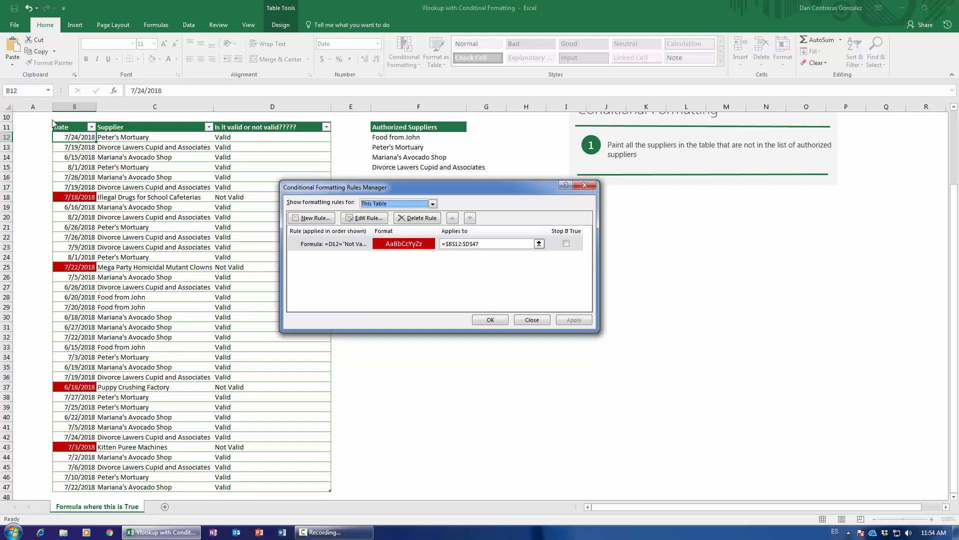
Step: Lock the column reference in the rule's formula so it reads =$D12="Not Valid", then apply it and leave the rules manager
left_click(344, 244)
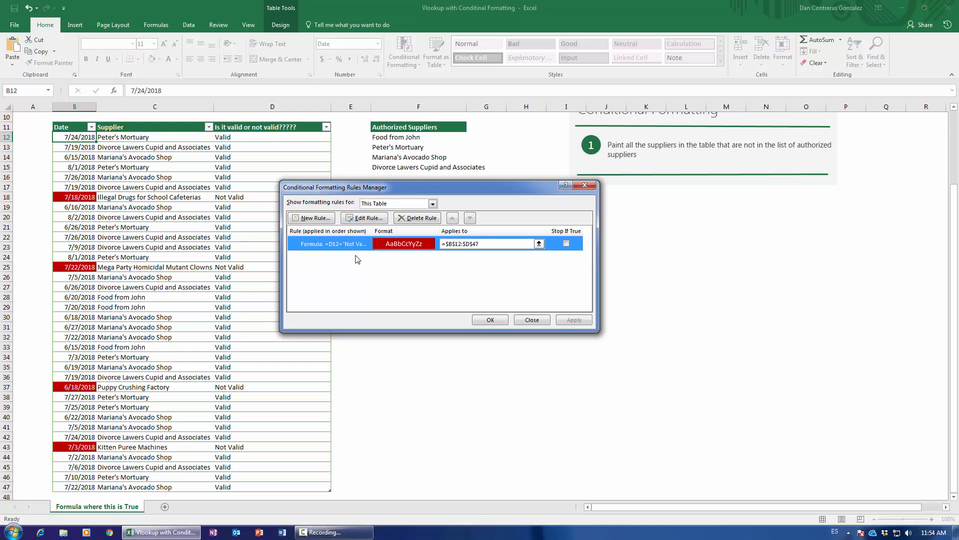
left_click(363, 217)
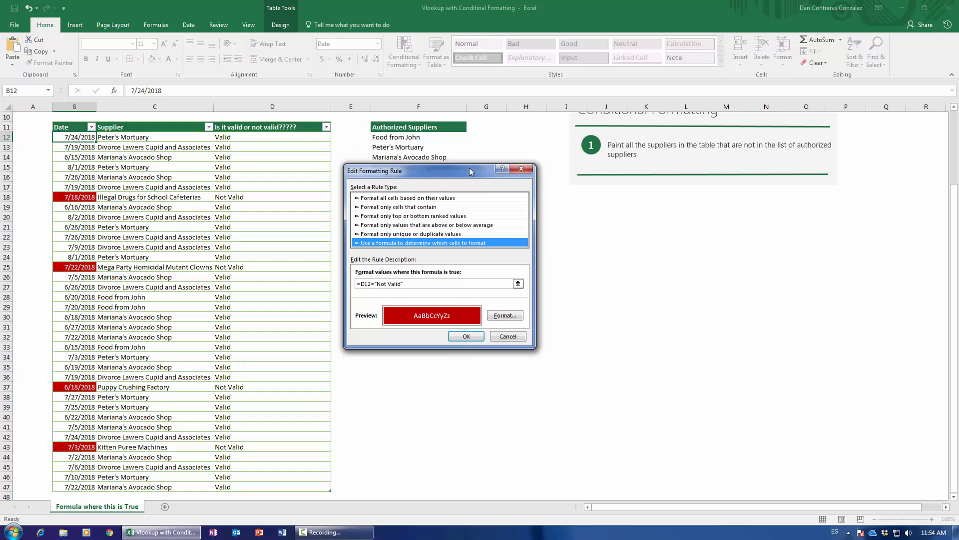
left_click(360, 283)
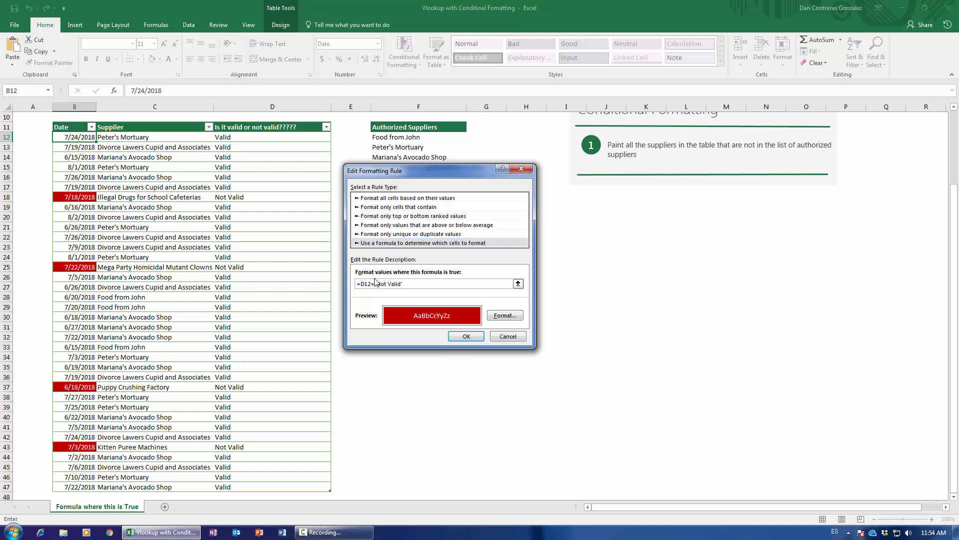
type("$")
left_click(478, 339)
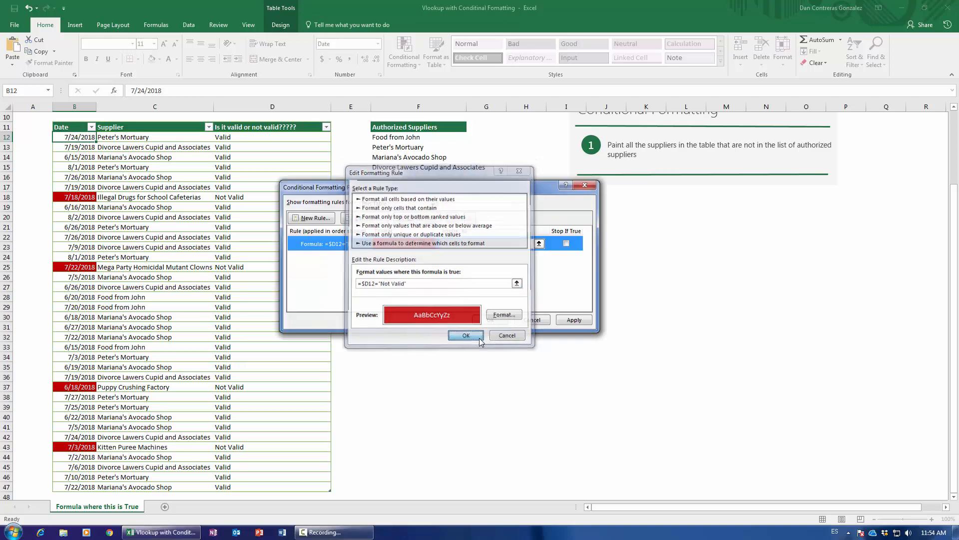
left_click(575, 319)
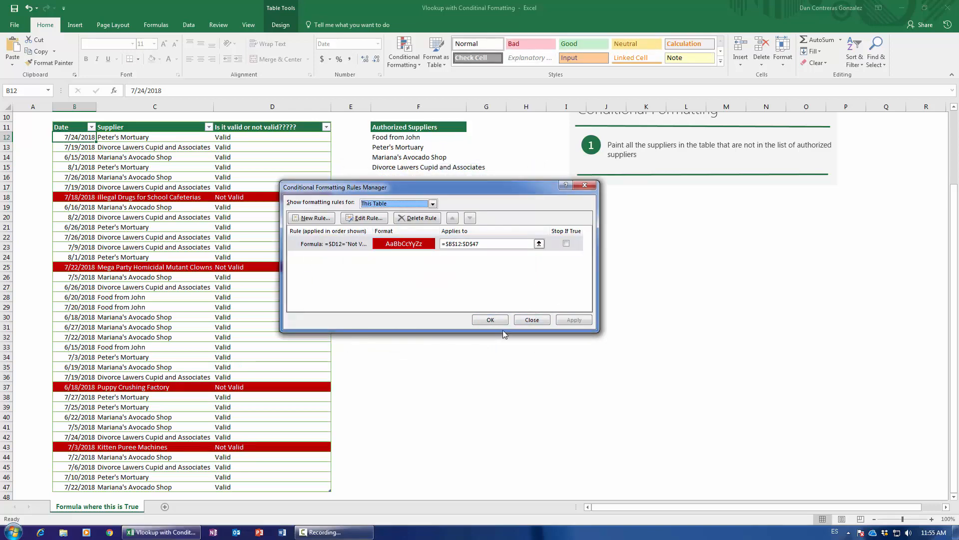
left_click(486, 318)
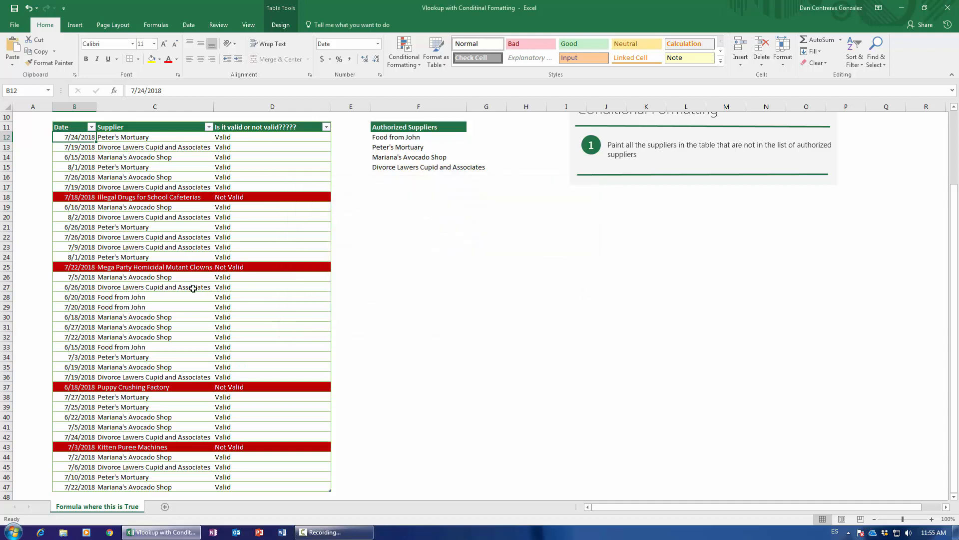
Step: Check the row highlighting across the whole supplier table, including row 18 from the date to the validity column
scroll(218, 424, "down", 5)
scroll(218, 424, "up", 8)
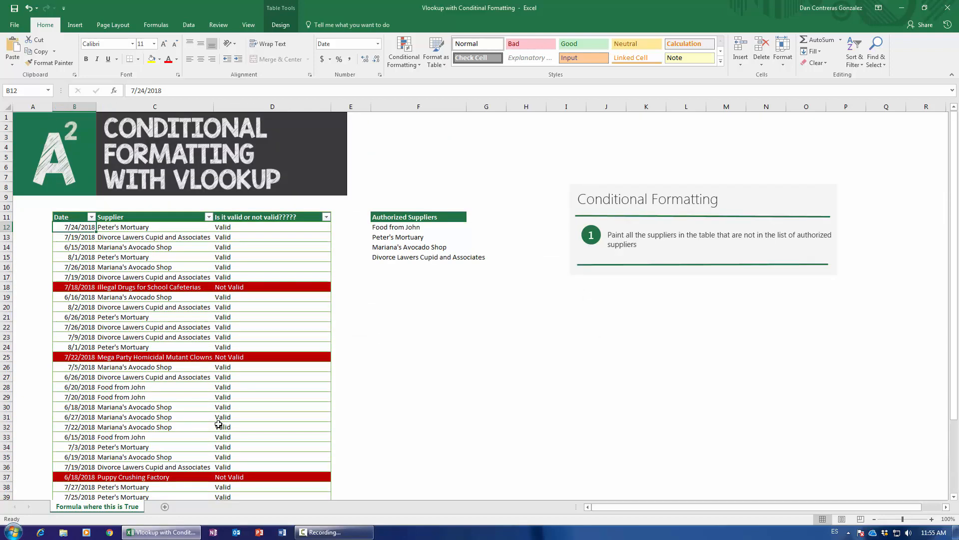
scroll(218, 424, "down", 6)
scroll(218, 424, "up", 6)
left_click_drag(71, 287, 328, 288)
scroll(135, 427, "down", 5)
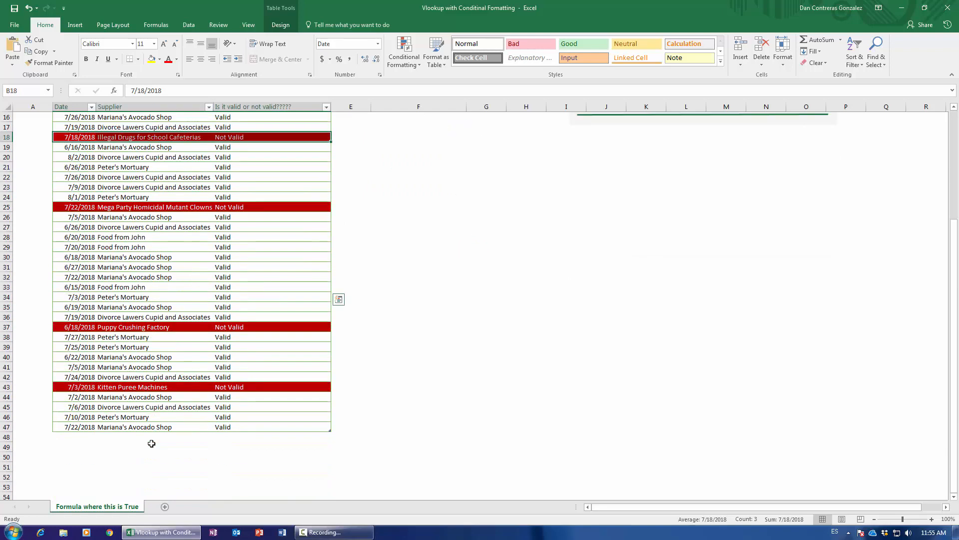
scroll(157, 442, "up", 5)
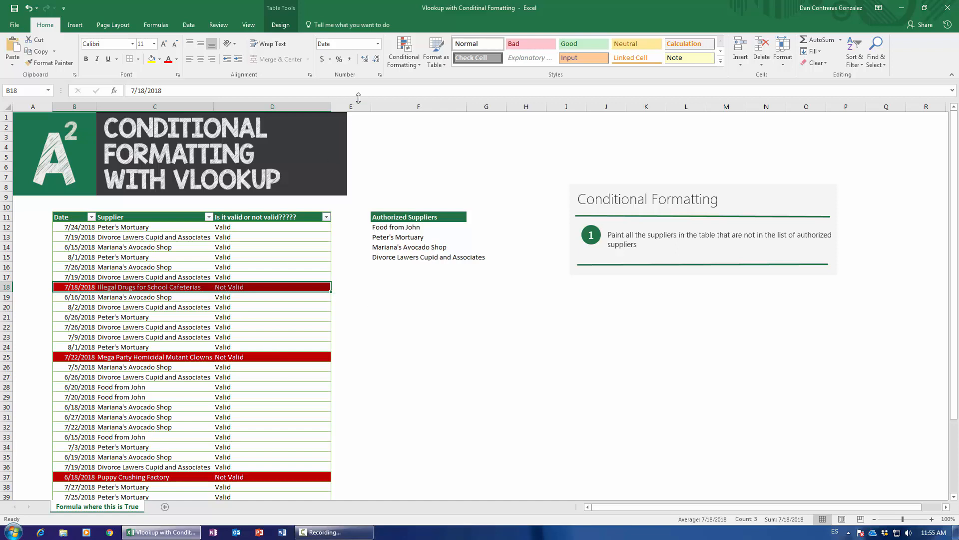
Step: Clear the conditional formatting rules from the supplier table
left_click(269, 267)
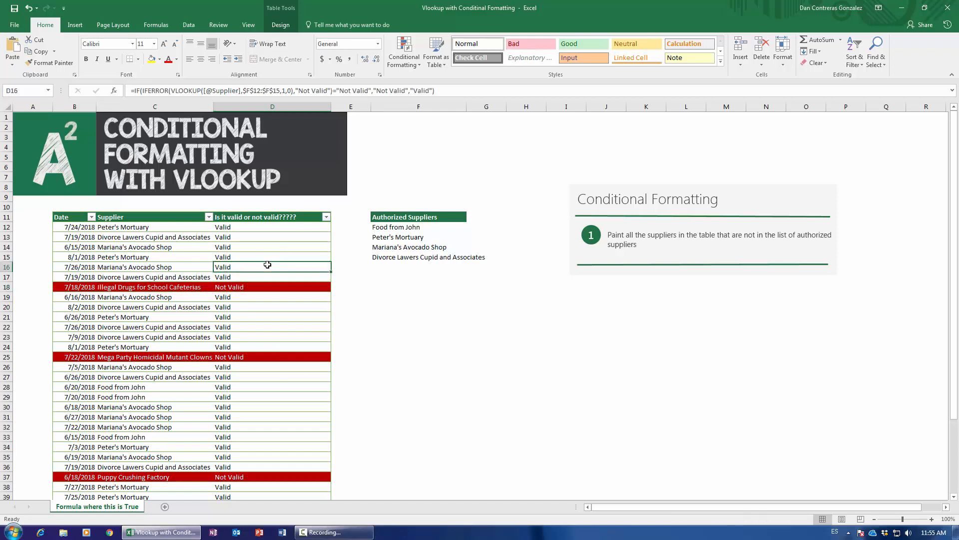
left_click(404, 52)
mouse_move(411, 203)
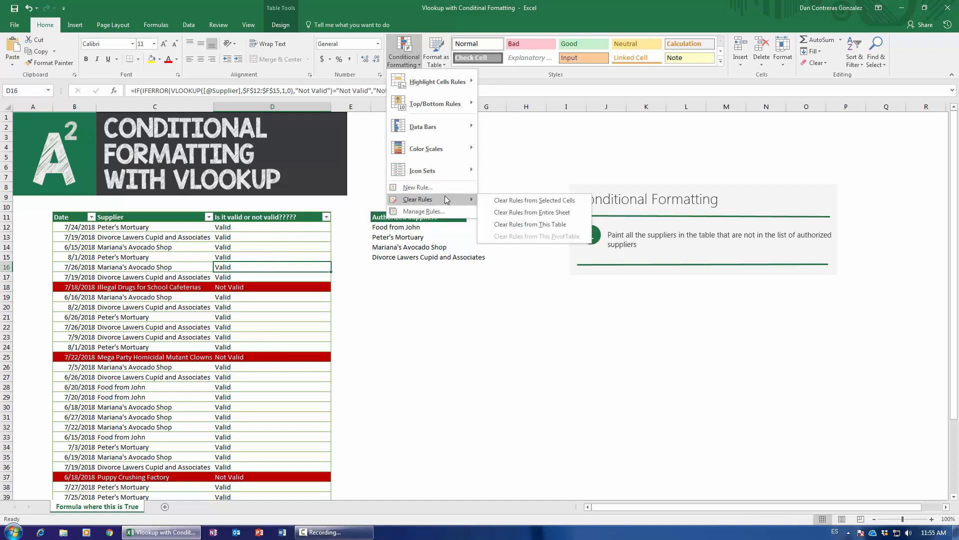
left_click(528, 218)
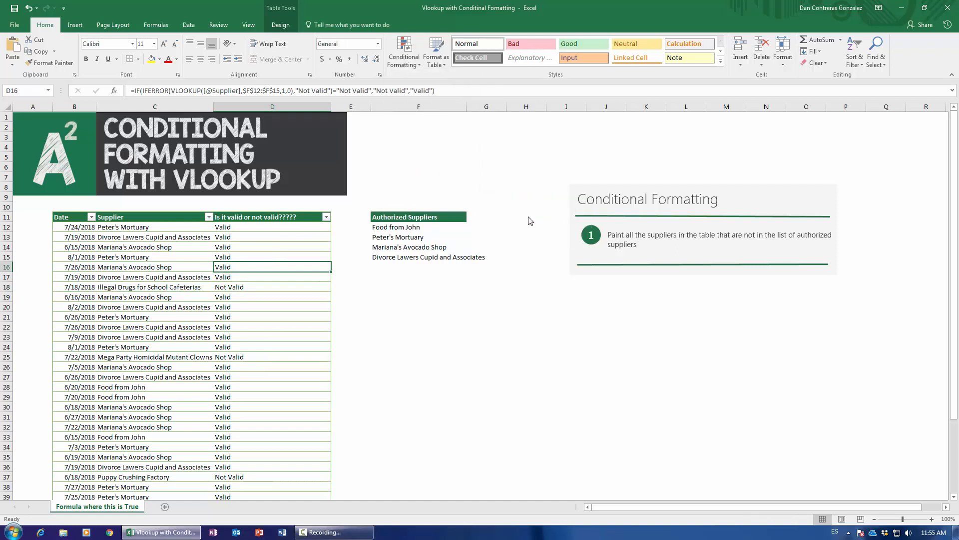
Step: Delete the entire worksheet column D that holds the "Is it valid or not valid?????" formulas
left_click(240, 104)
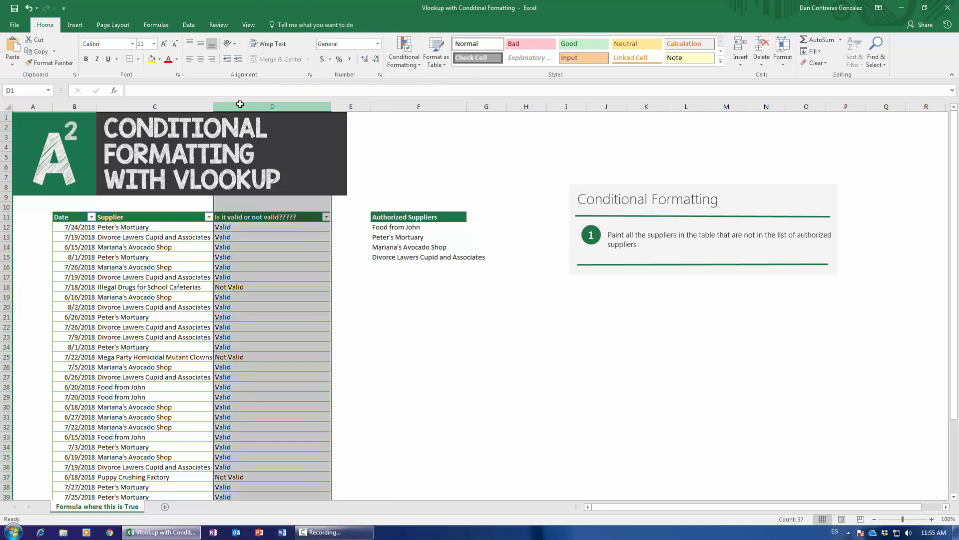
key("ctrl+minus")
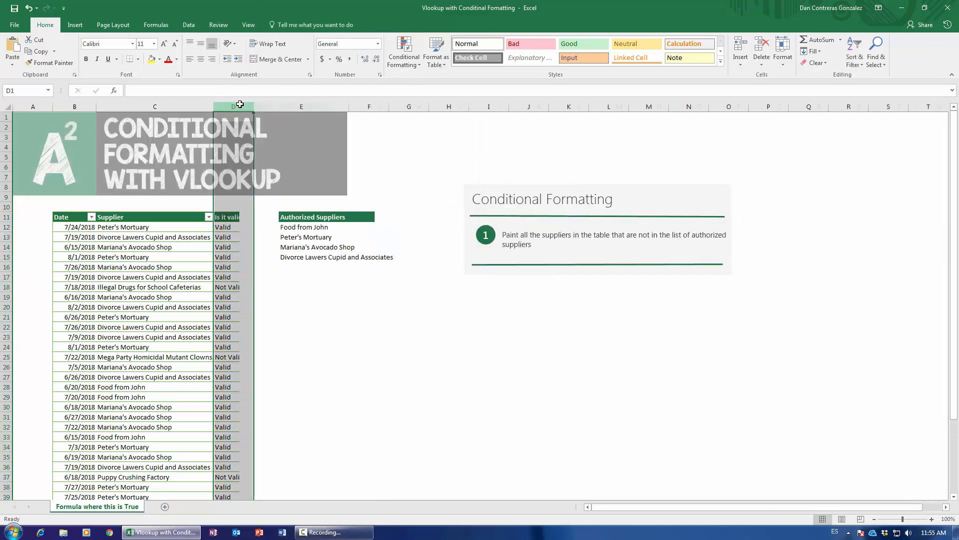
left_click(137, 261)
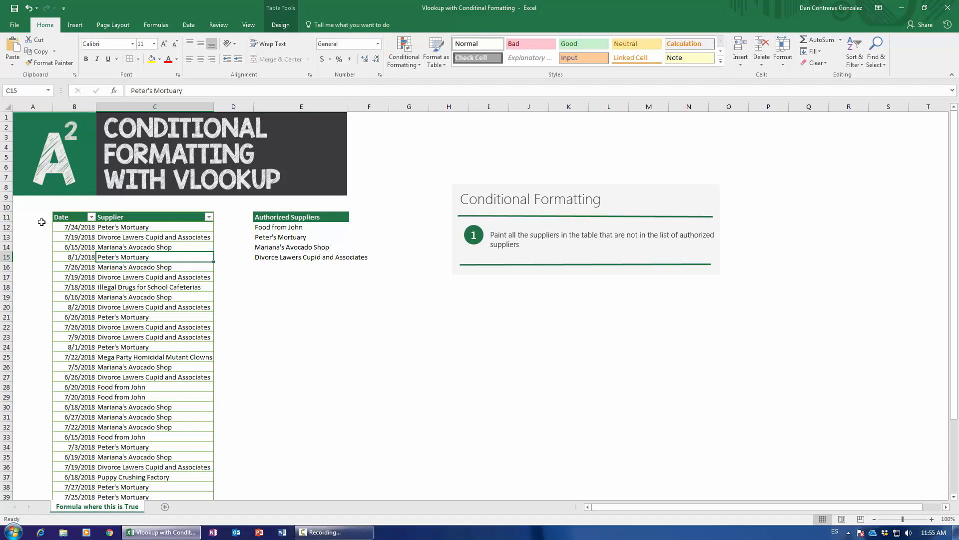
Step: Start a new conditional formatting rule on the first date cell, B12, using the formula-based rule type
left_click(64, 228)
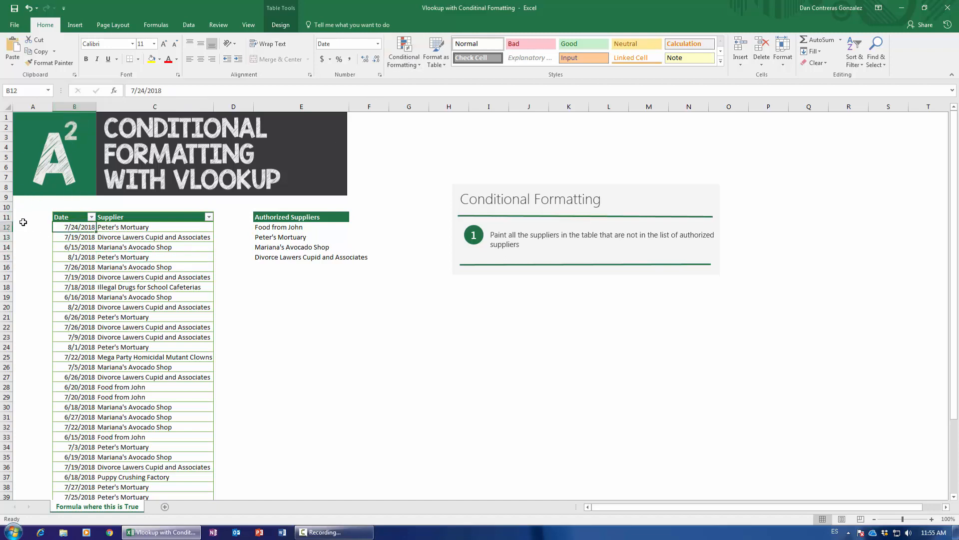
left_click(404, 56)
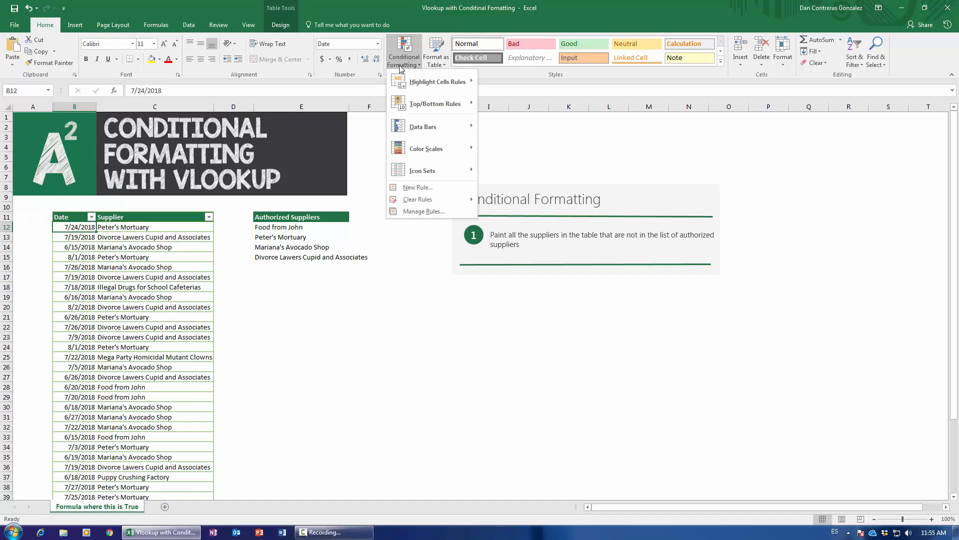
left_click(416, 188)
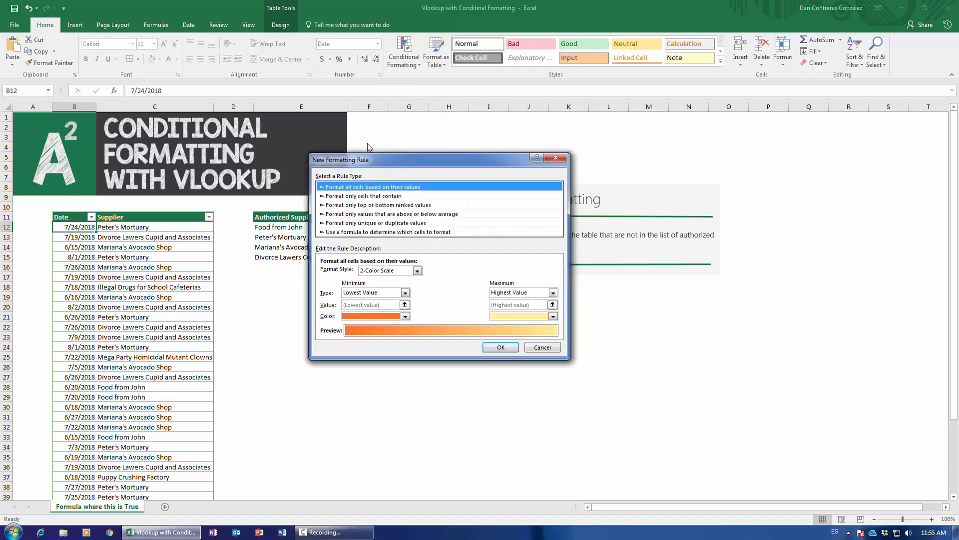
left_click_drag(367, 145, 302, 125)
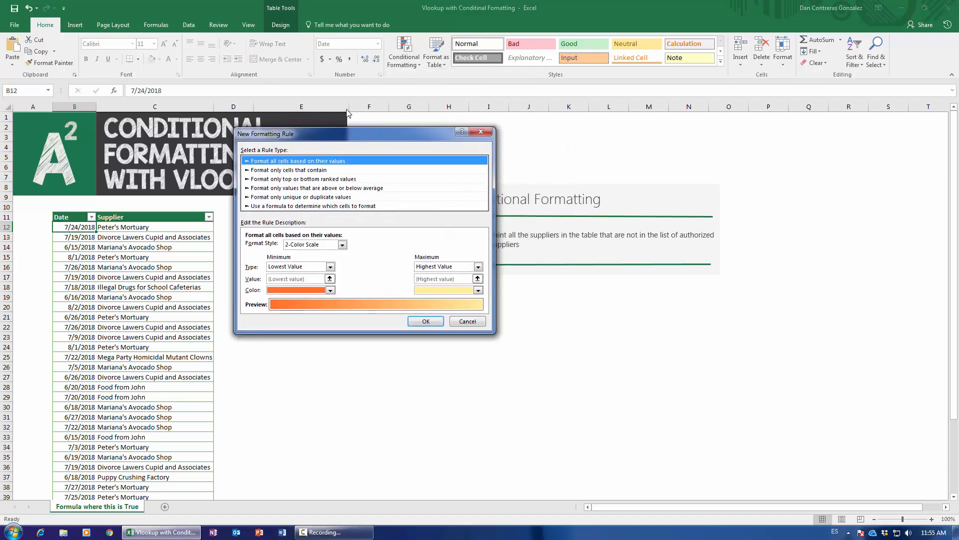
left_click(272, 206)
left_click_drag(442, 182, 448, 181)
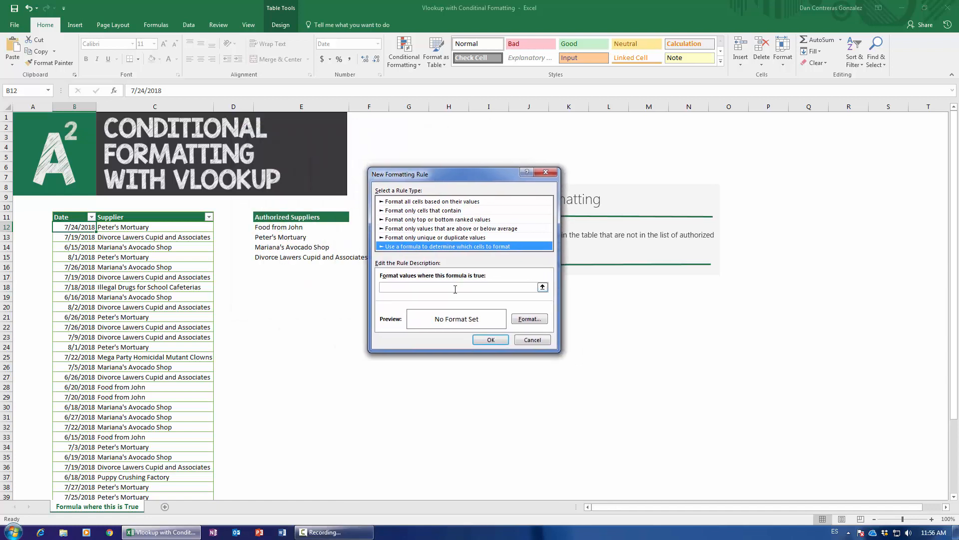
Step: Enter the rule formula =vlookup($C12,$E$12:$E$15,1,0) to look up each supplier in the authorized list
left_click(453, 288)
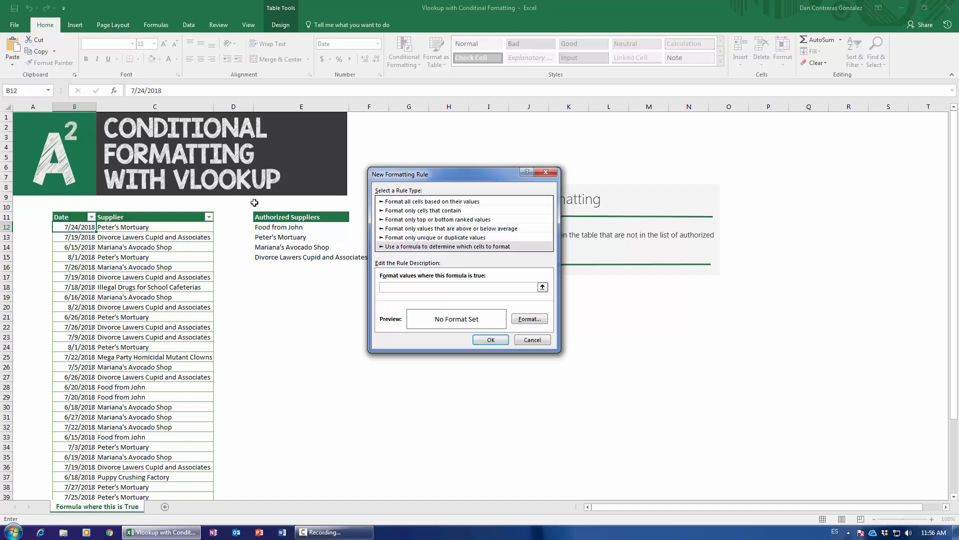
type("=vlooup")
key("BackSpace")
key("BackSpace")
key("BackSpace")
type("kup")
left_click(144, 227)
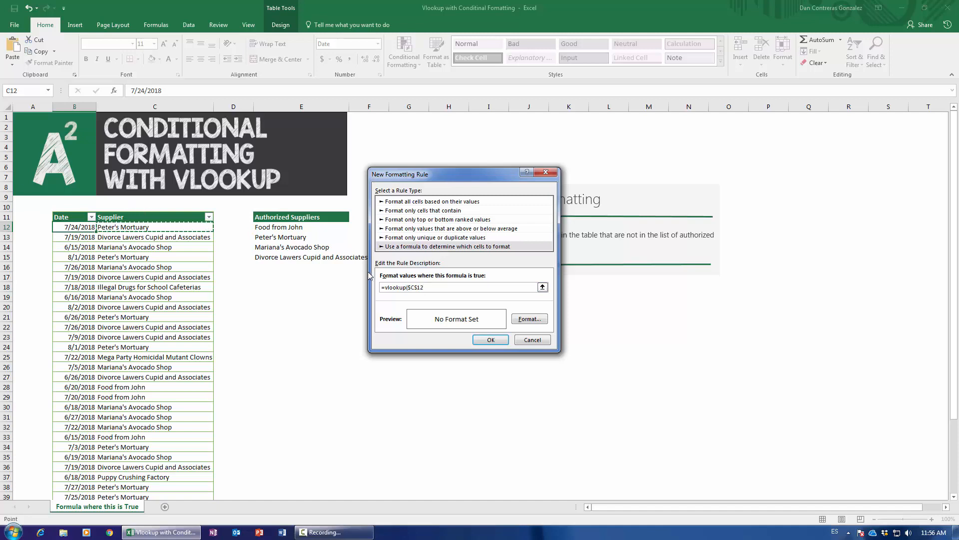
key("F4")
key("F4")
type(",")
left_click_drag(275, 228, 278, 258)
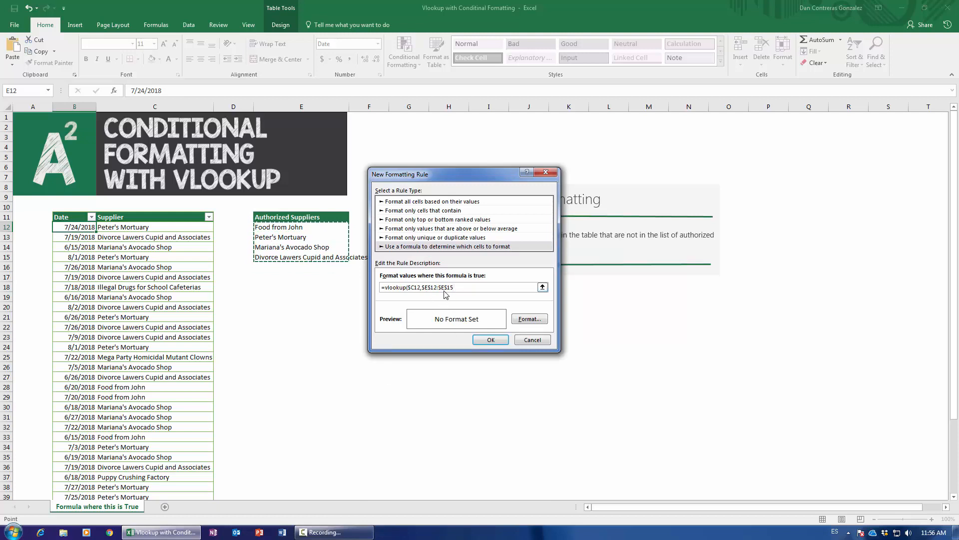
type(",1,0")
Step: Wrap the lookup in IFERROR returning TRUE, so the formula reads =Iferror(vlookup($C12,$E$12:$E$15,1,0),TRUE)
left_click(382, 288)
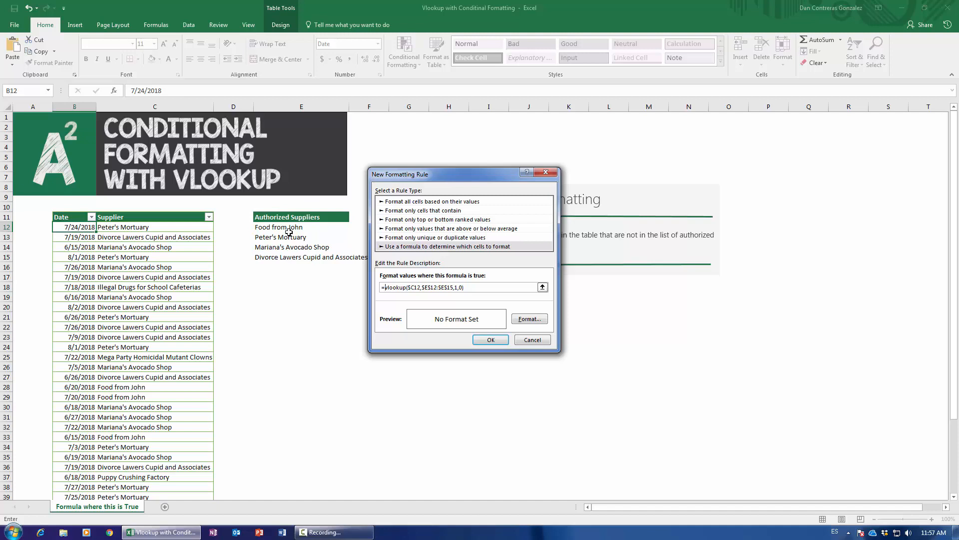
type("Iferror")
type("(")
type("RUE")
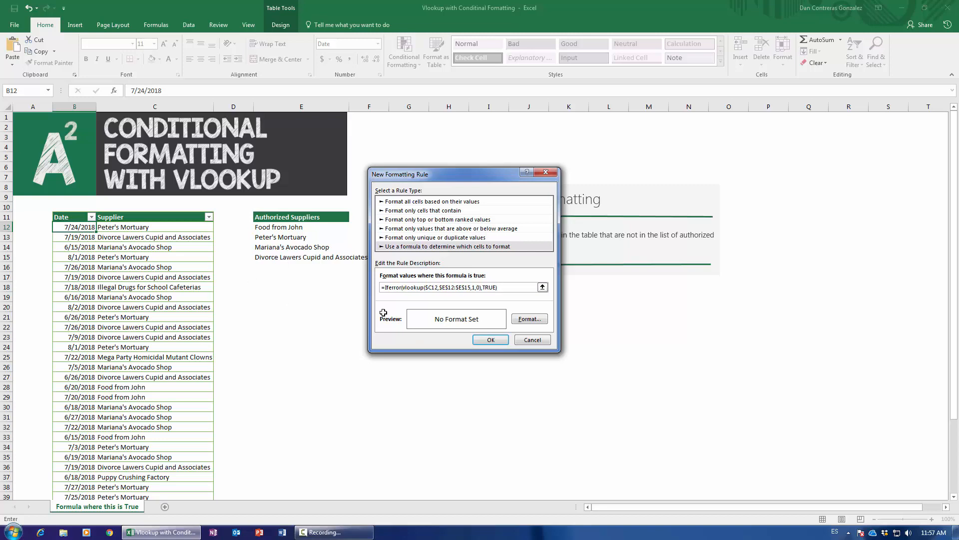
Step: Format the IFERROR rule with a white font and a dark red fill, and create the rule
left_click(530, 319)
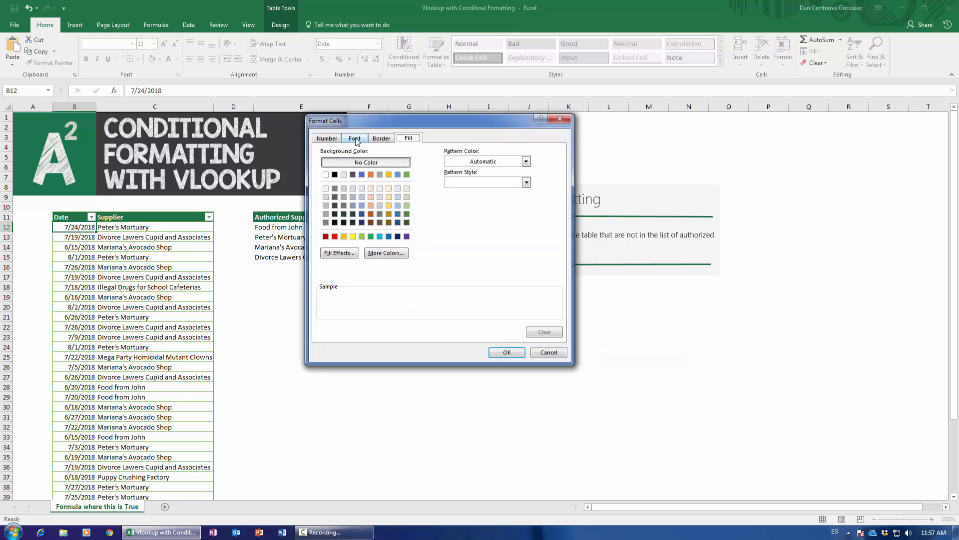
left_click(381, 139)
left_click(359, 142)
left_click(506, 221)
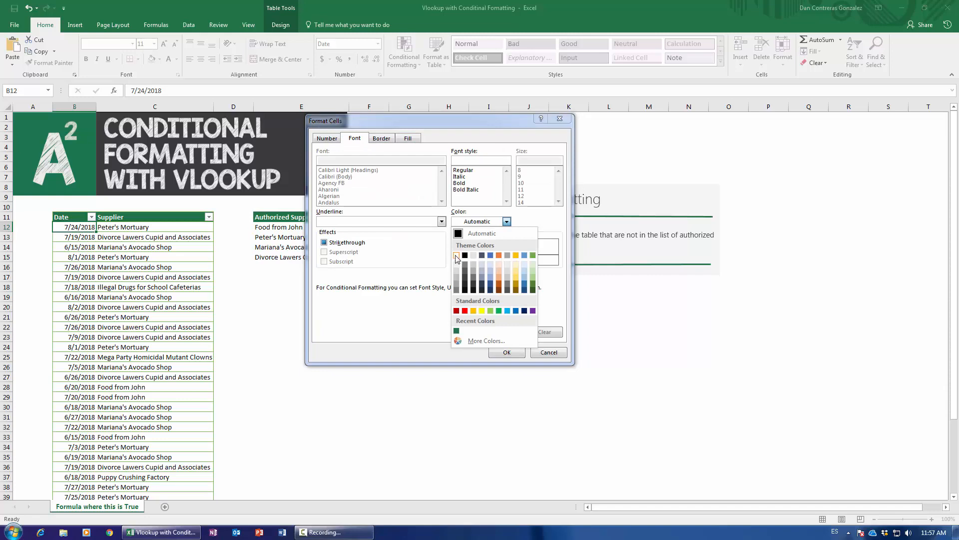
left_click(404, 142)
left_click(403, 140)
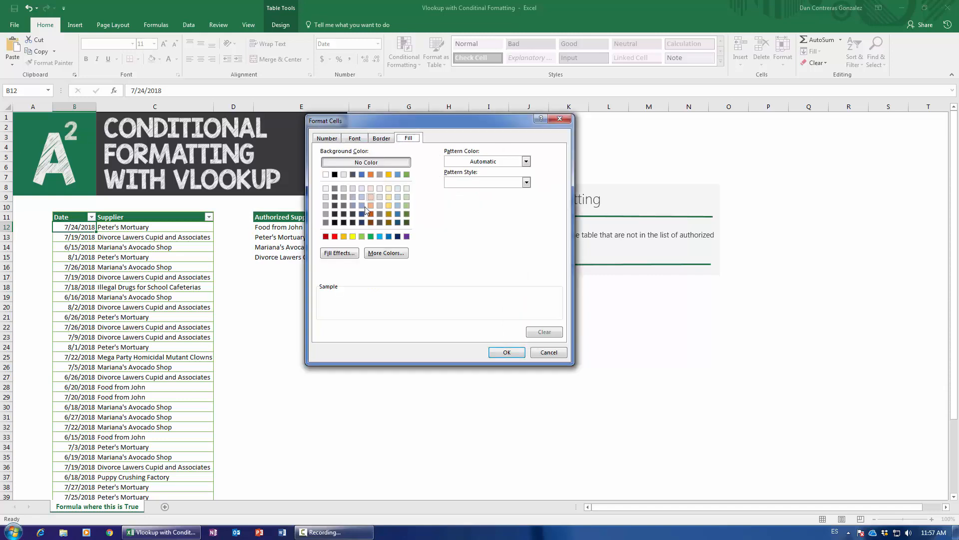
left_click(326, 236)
left_click(506, 353)
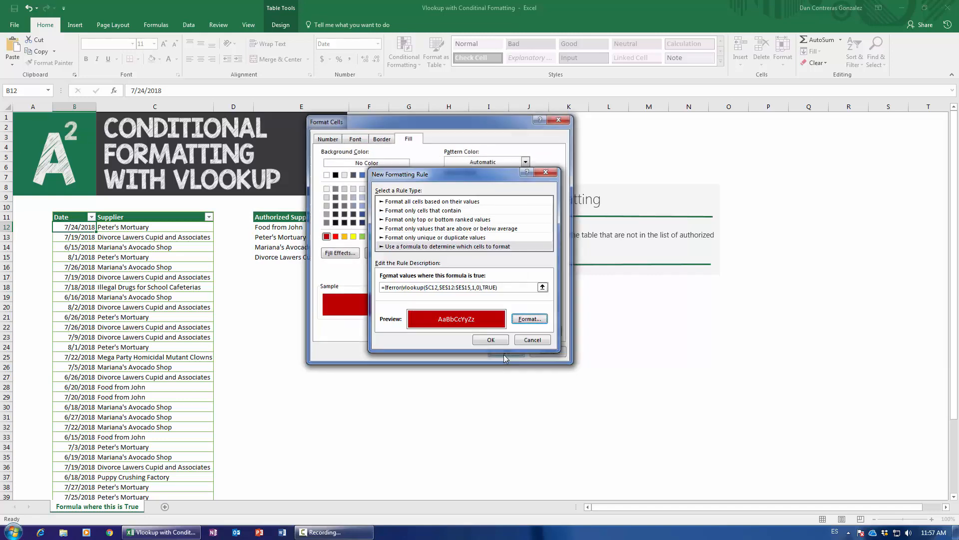
left_click(475, 338)
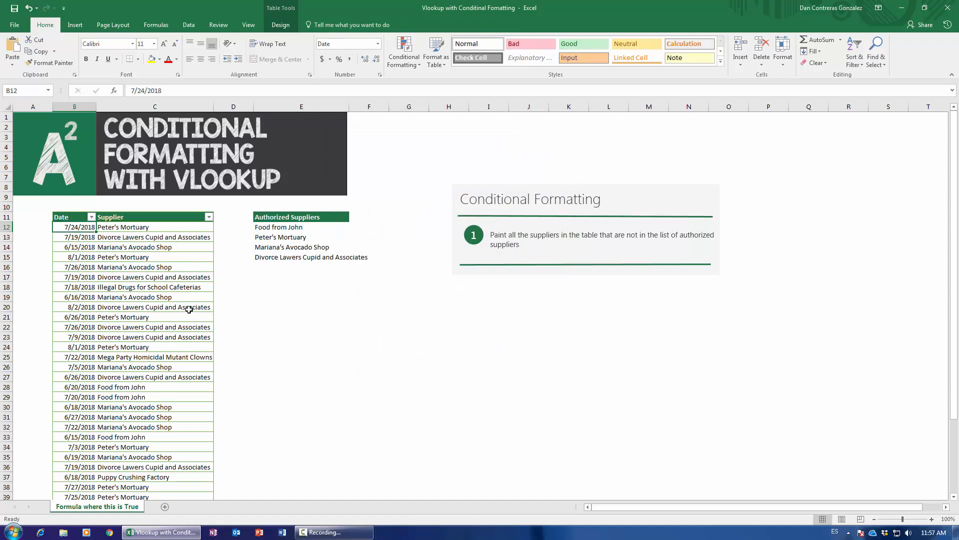
Step: Extend the IFERROR conditional formatting rule to the whole table by setting its applied range to =$B$12:$C$47, and apply it
left_click(410, 62)
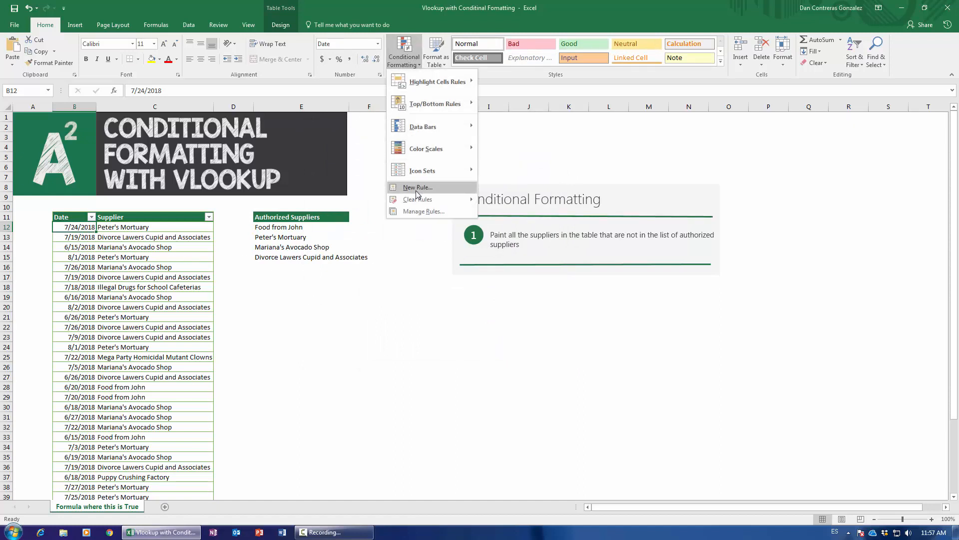
left_click(419, 211)
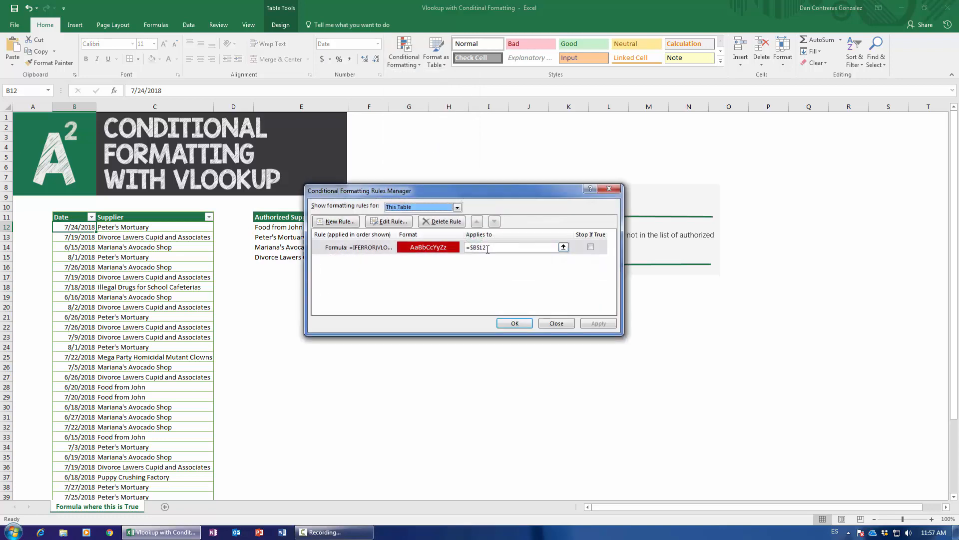
left_click_drag(488, 247, 466, 248)
key("BackSpace")
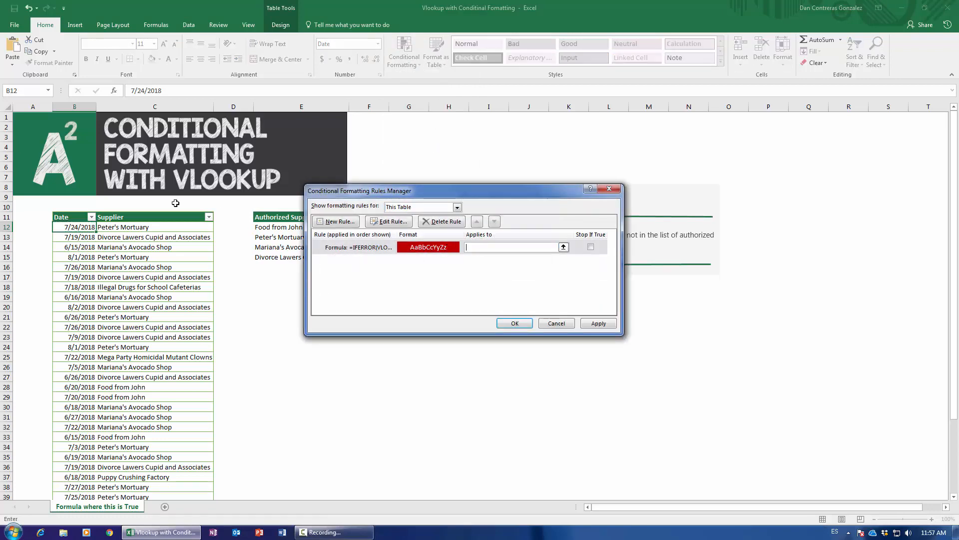
left_click(80, 224)
key("ctrl+shift+Right")
key("ctrl+shift+Down")
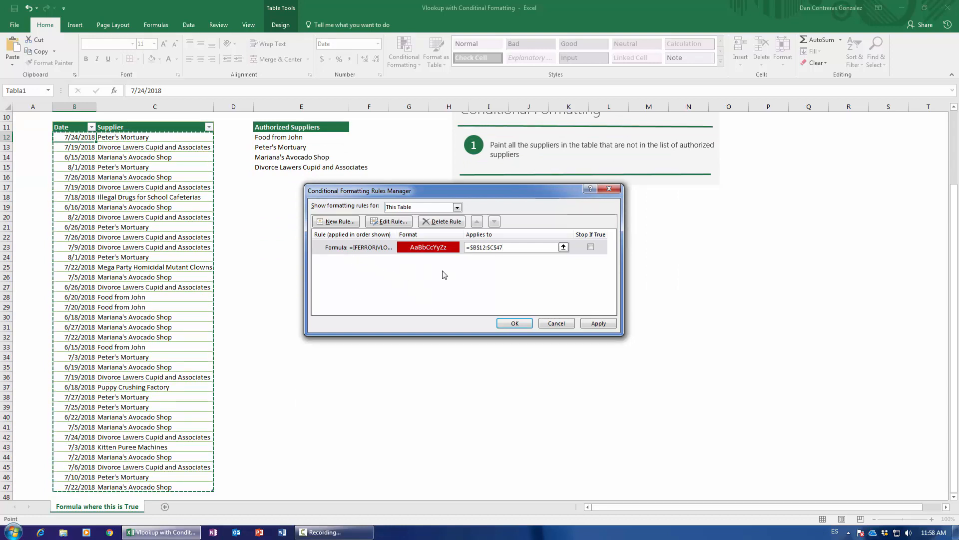
left_click(599, 323)
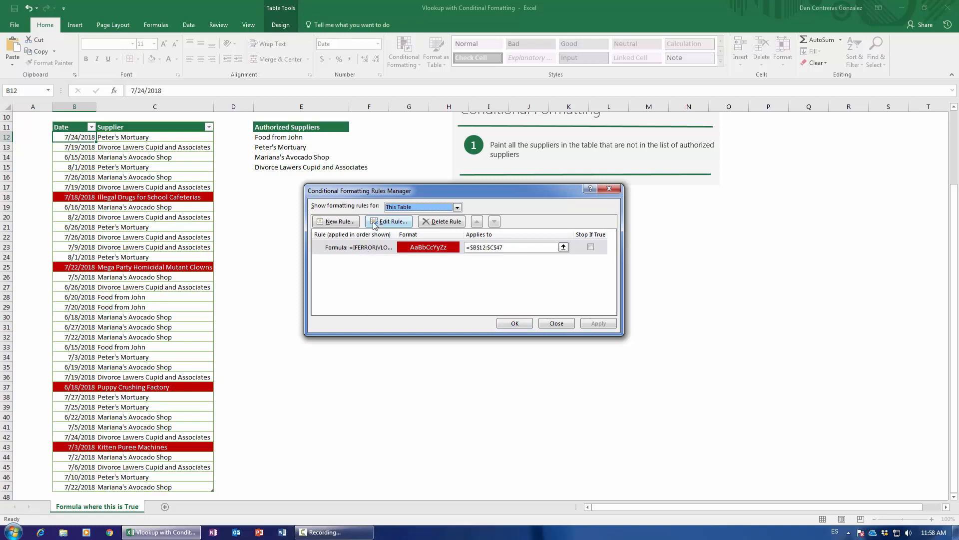
left_click(514, 323)
Step: Examine the full supplier table to check which rows the rule highlights against the authorized suppliers list
scroll(184, 338, "up", 3)
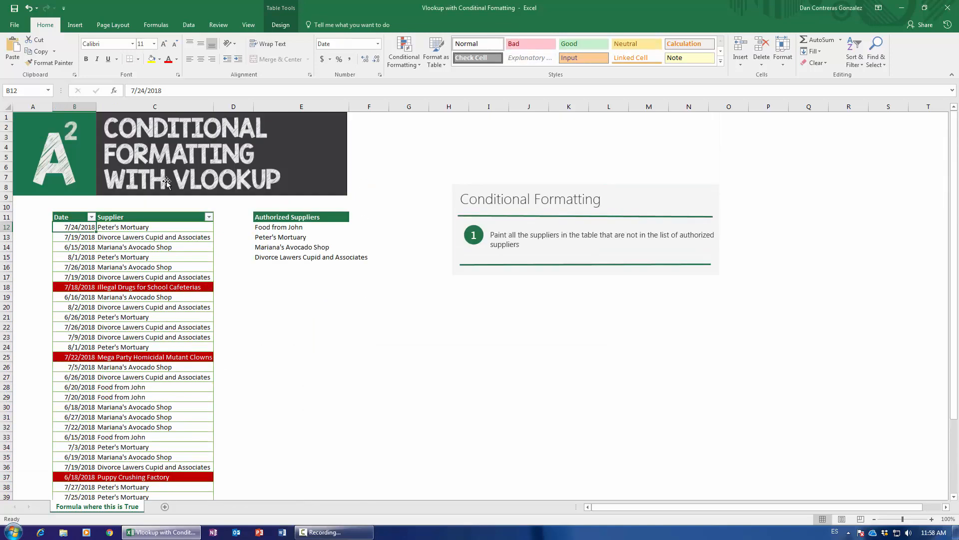
scroll(157, 307, "down", 2)
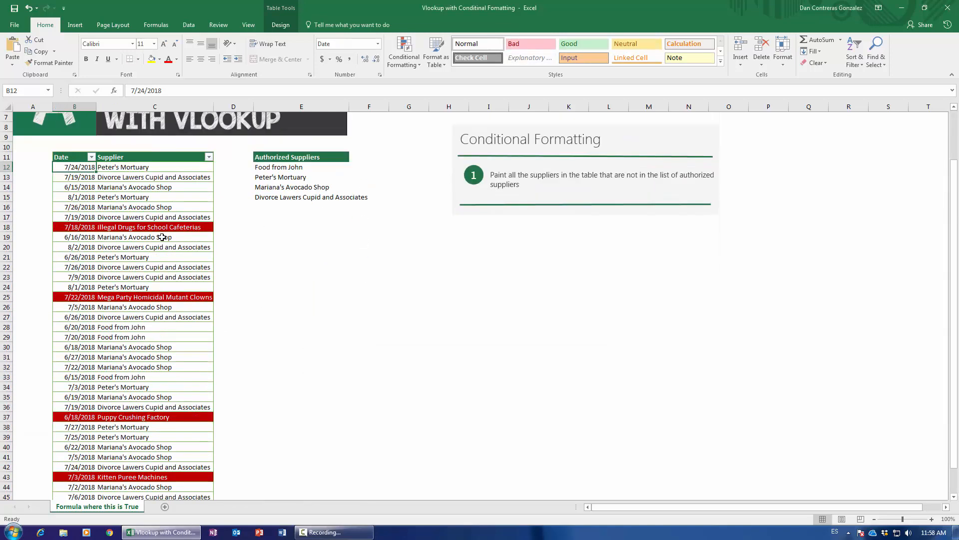
scroll(162, 237, "down", 2)
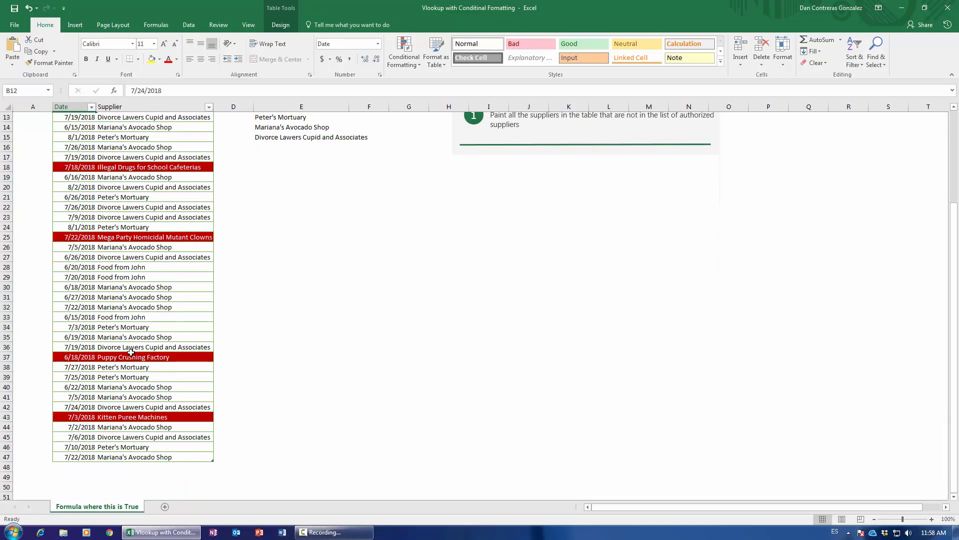
scroll(185, 328, "up", 4)
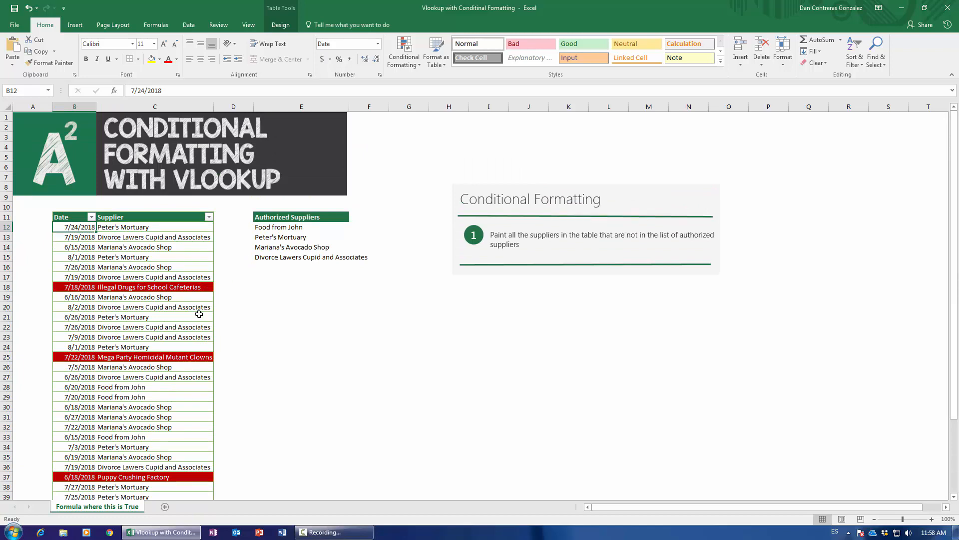
scroll(199, 313, "down", 6)
scroll(199, 314, "up", 5)
scroll(150, 313, "down", 6)
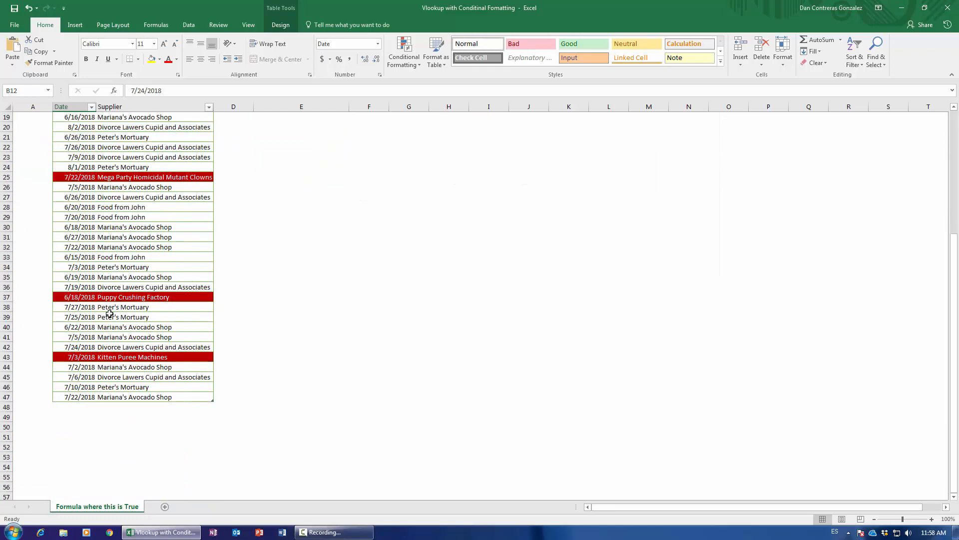
scroll(120, 310, "up", 8)
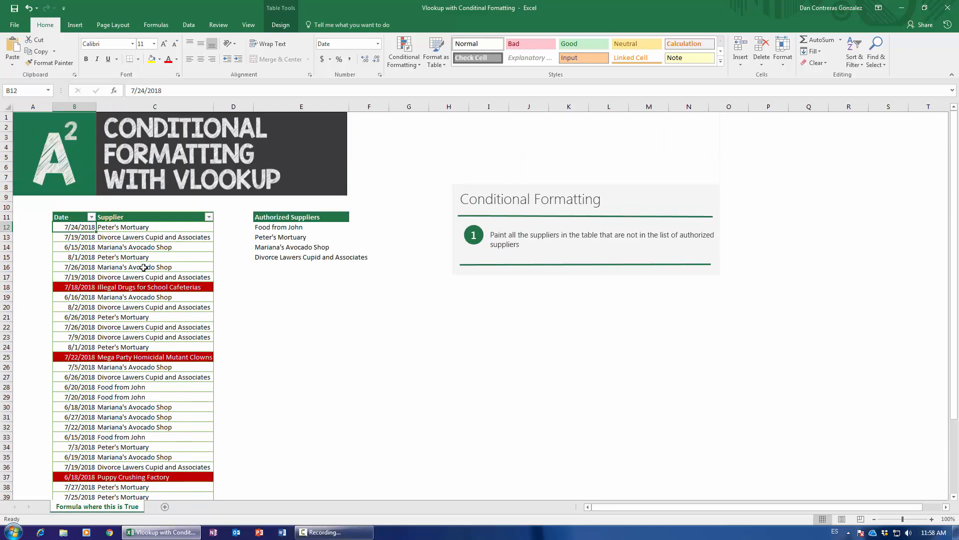
scroll(143, 267, "down", 3)
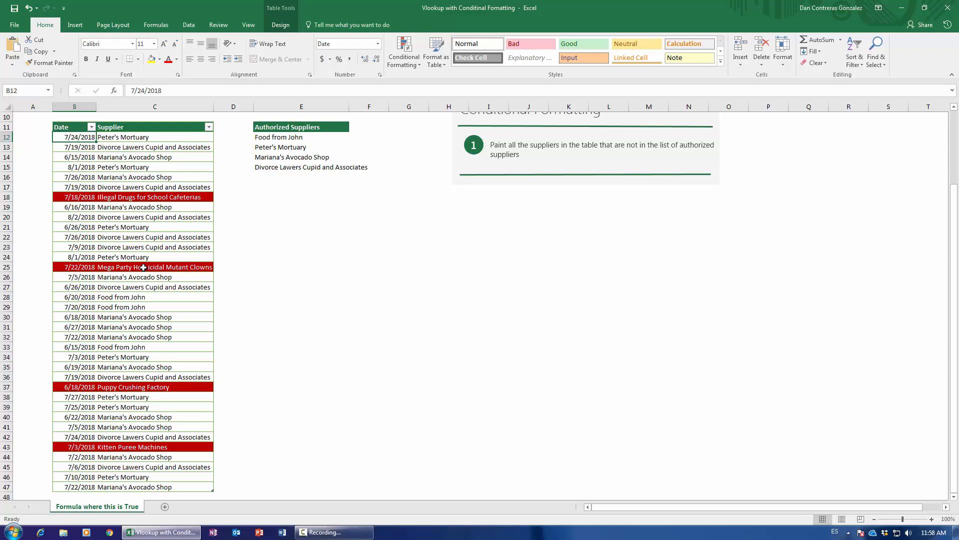
scroll(143, 267, "up", 3)
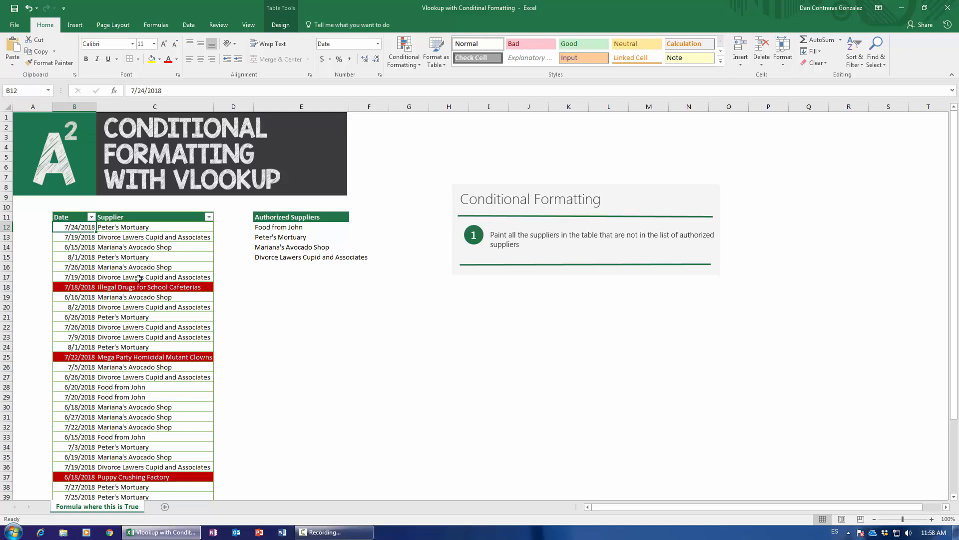
scroll(114, 313, "down", 5)
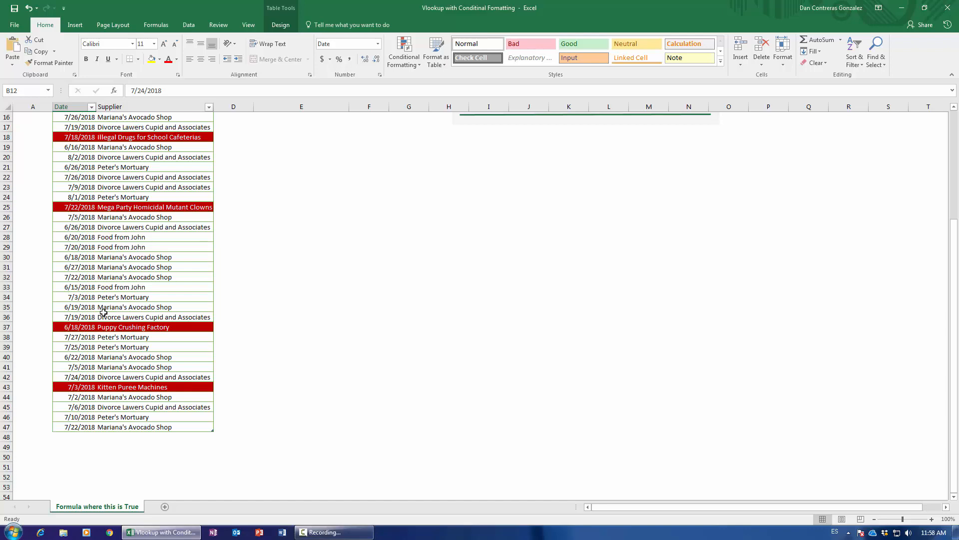
scroll(103, 312, "up", 5)
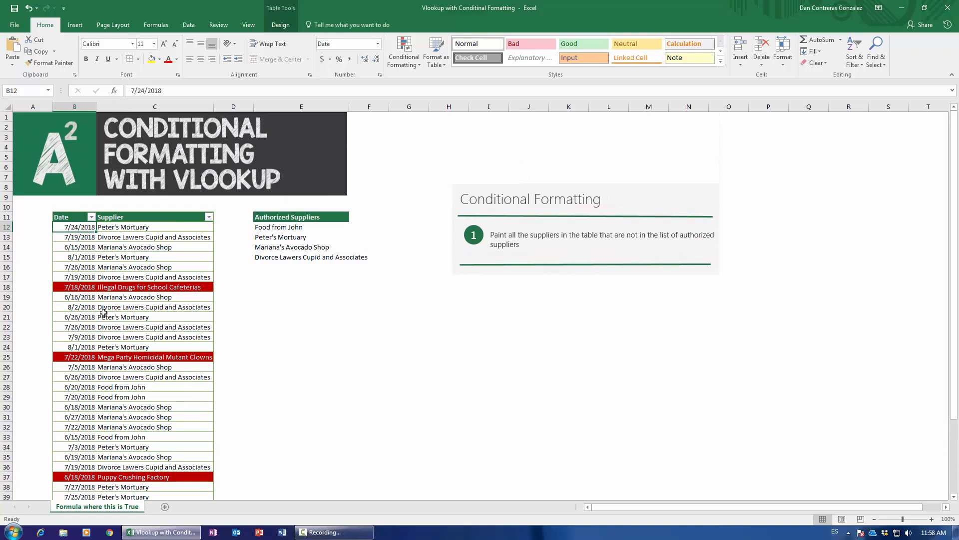